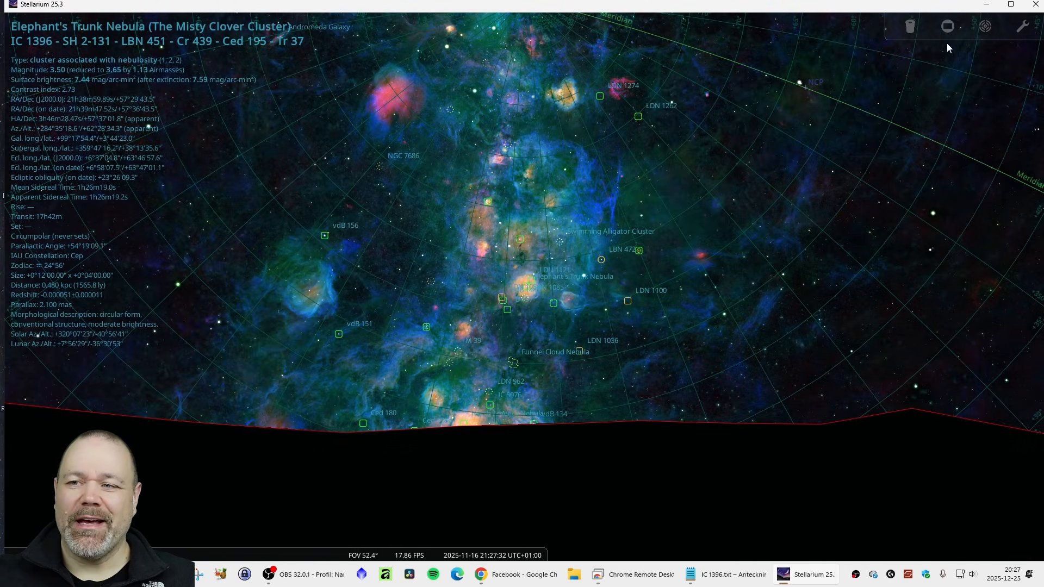
# Overlay the camera sensor frame on the sky view to check the framing of the Elephant's Trunk Nebula
pyautogui.click(948, 26)
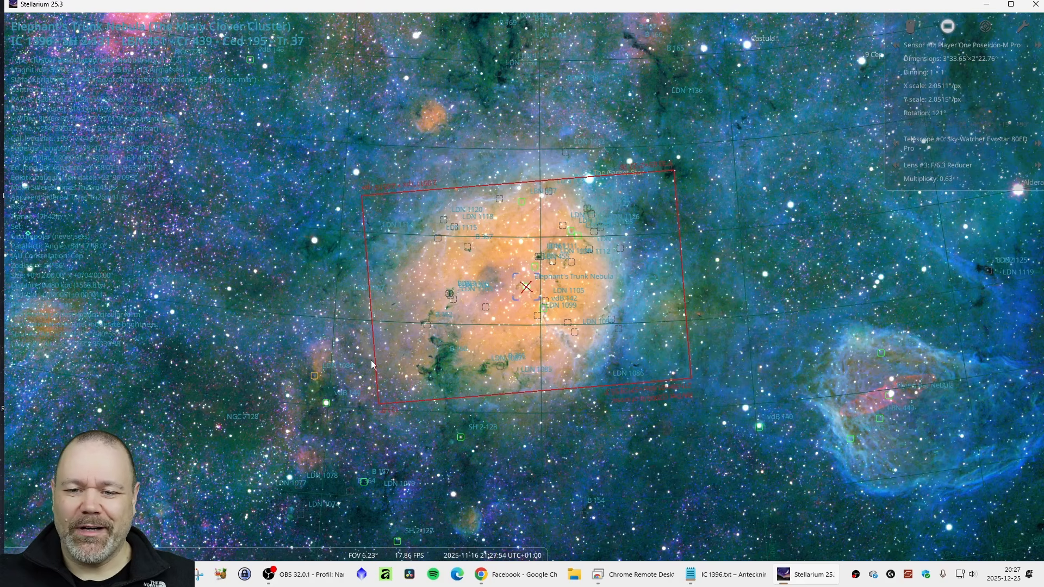
pyautogui.scroll(-5, 601, 285)
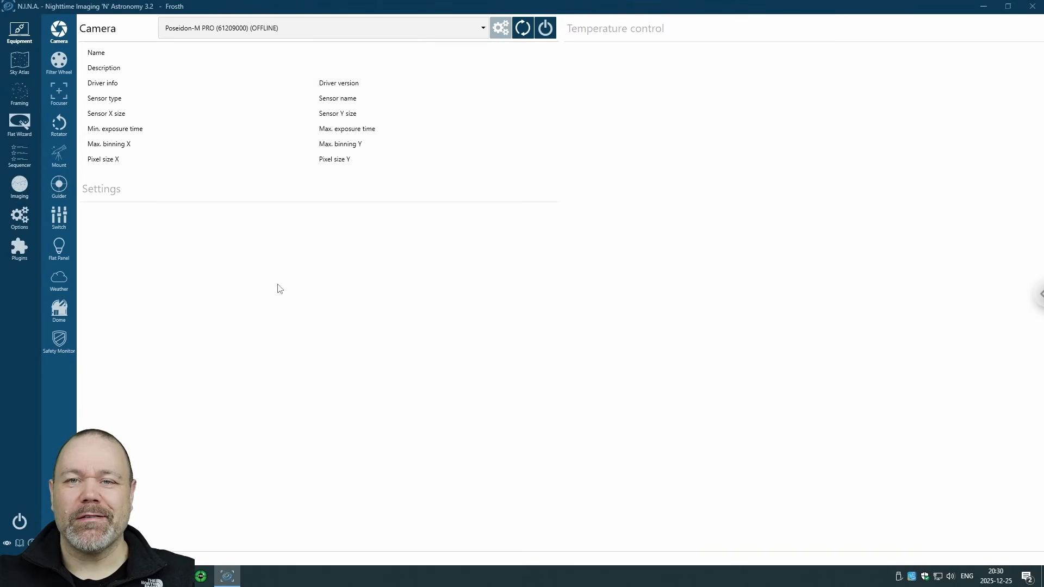
# Switch to N.I.N.A. and connect all of the equipment at once
pyautogui.click(22, 522)
pyautogui.click(568, 308)
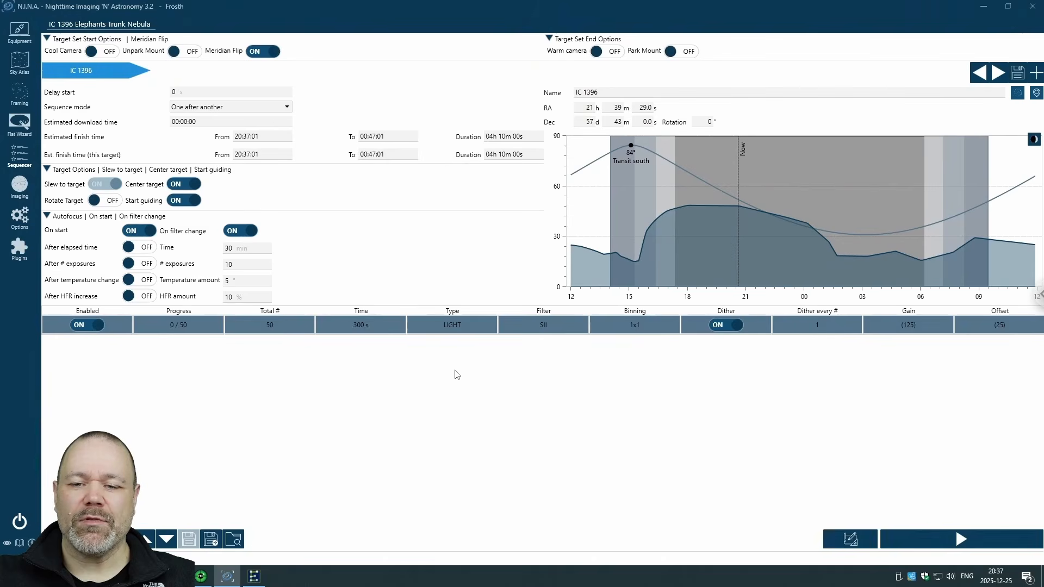
# Set the filter of the IC 1396 target's only exposure row to HA
pyautogui.click(571, 330)
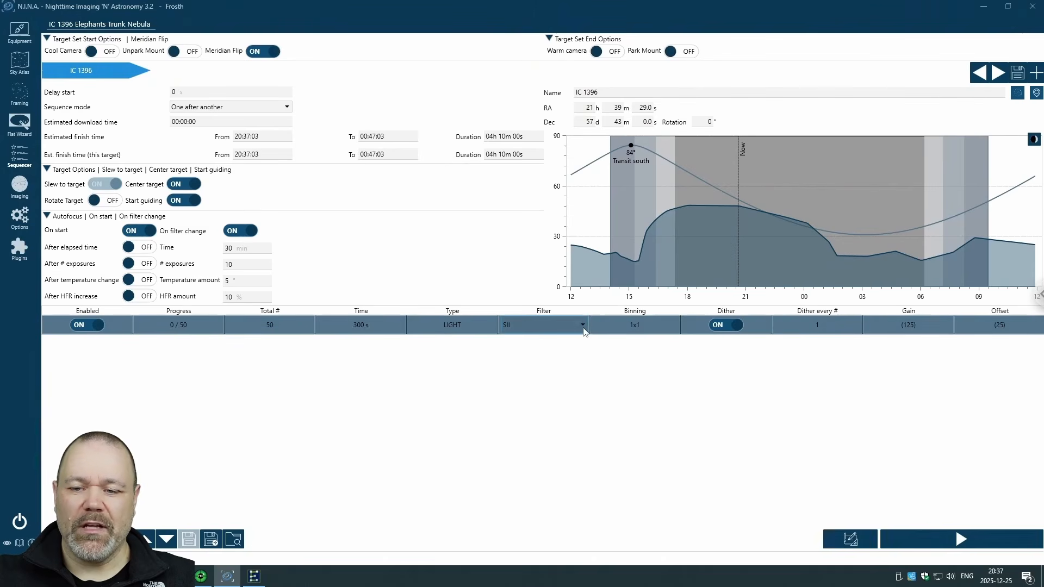
pyautogui.click(582, 325)
pyautogui.click(545, 393)
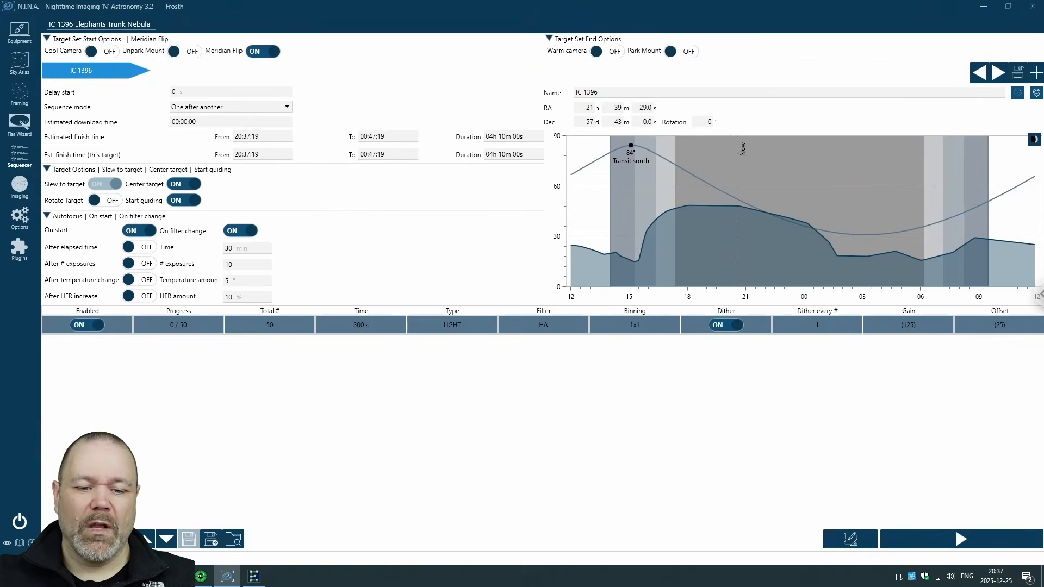
# Add two more exposure rows to the IC 1396 sequence and set their filters to OIII and SII
pyautogui.click(55, 539)
pyautogui.click(55, 539)
pyautogui.click(563, 341)
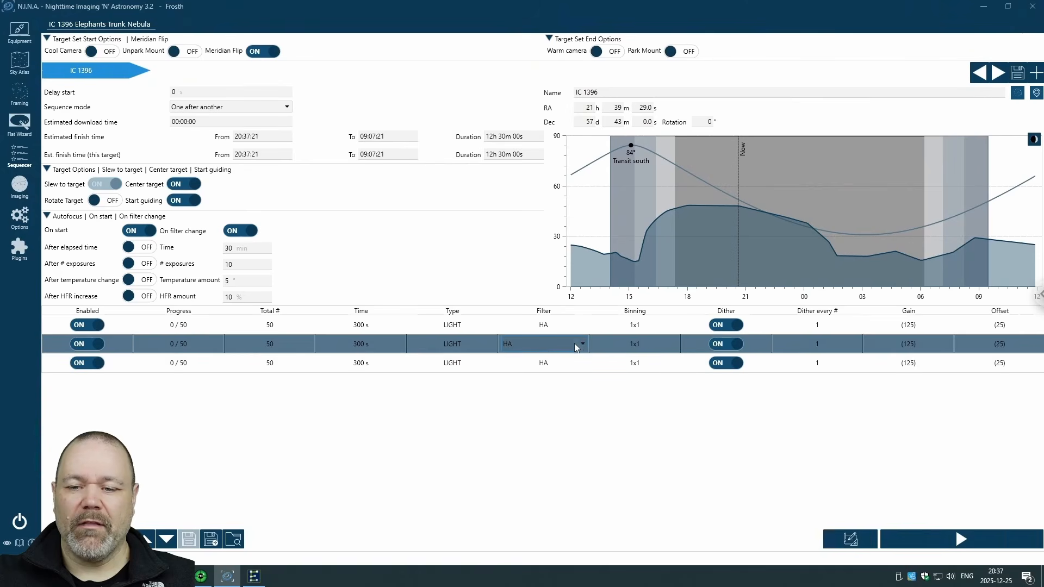
pyautogui.click(575, 344)
pyautogui.click(551, 422)
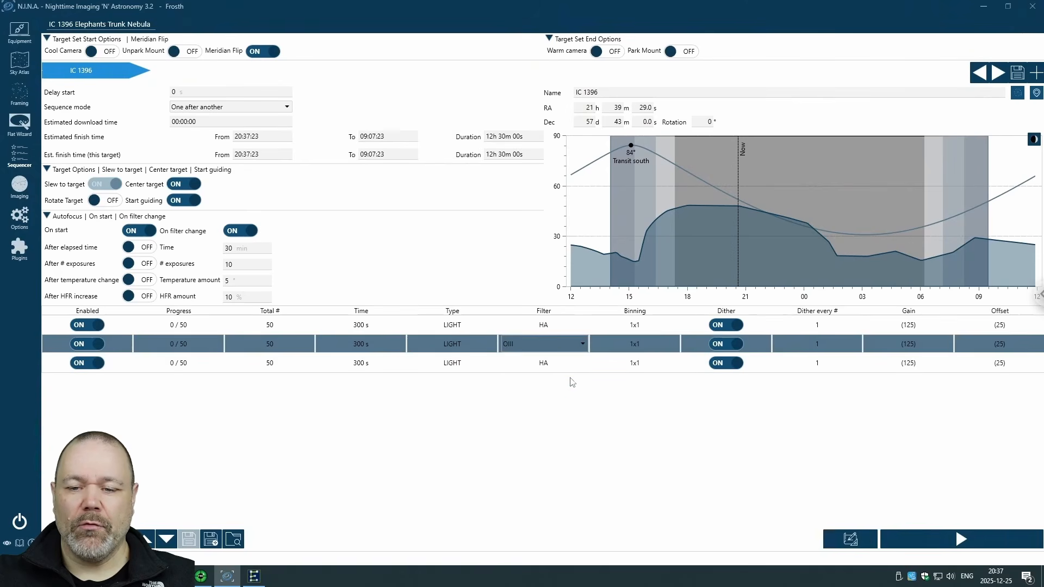
pyautogui.click(572, 368)
pyautogui.click(583, 364)
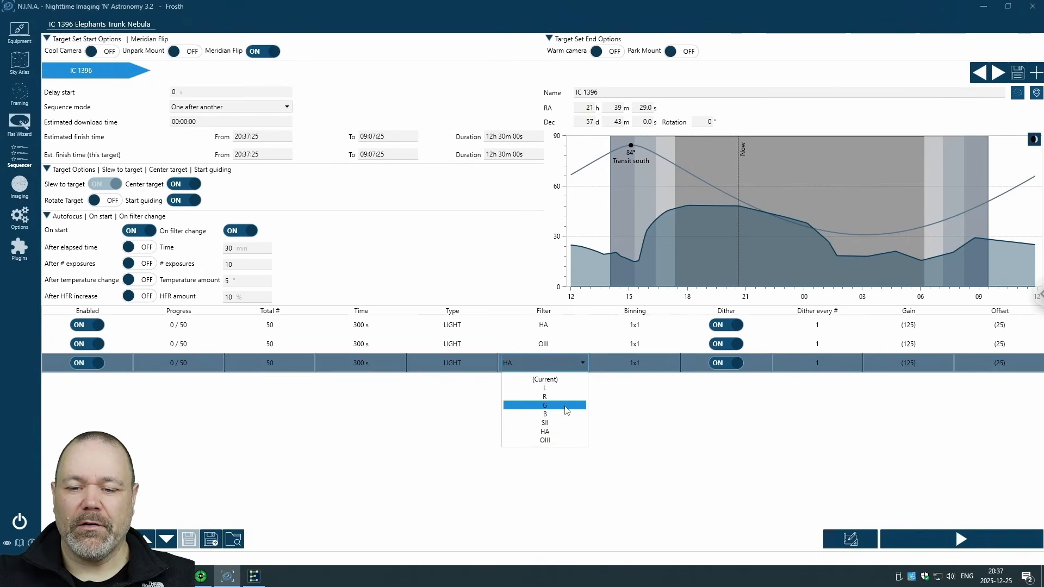
pyautogui.click(544, 413)
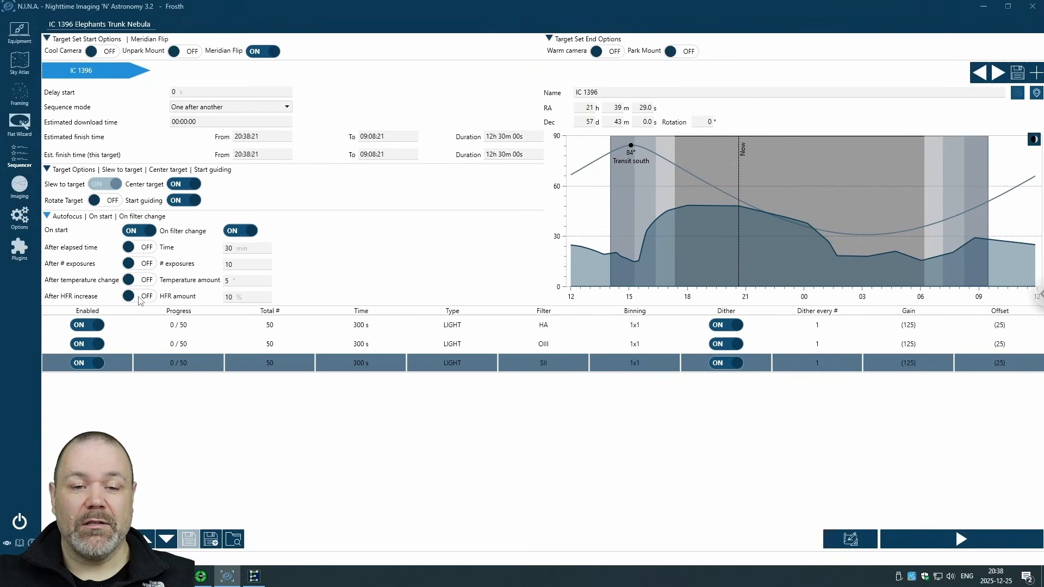
pyautogui.click(148, 282)
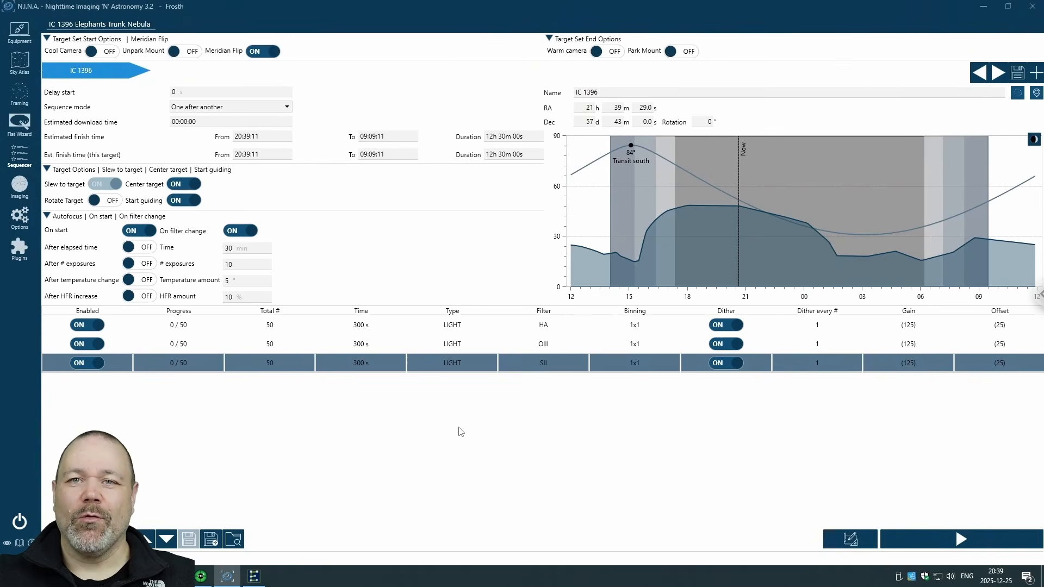
# Bring up the EQMOD mount control window and reposition it over the sequence
pyautogui.click(254, 575)
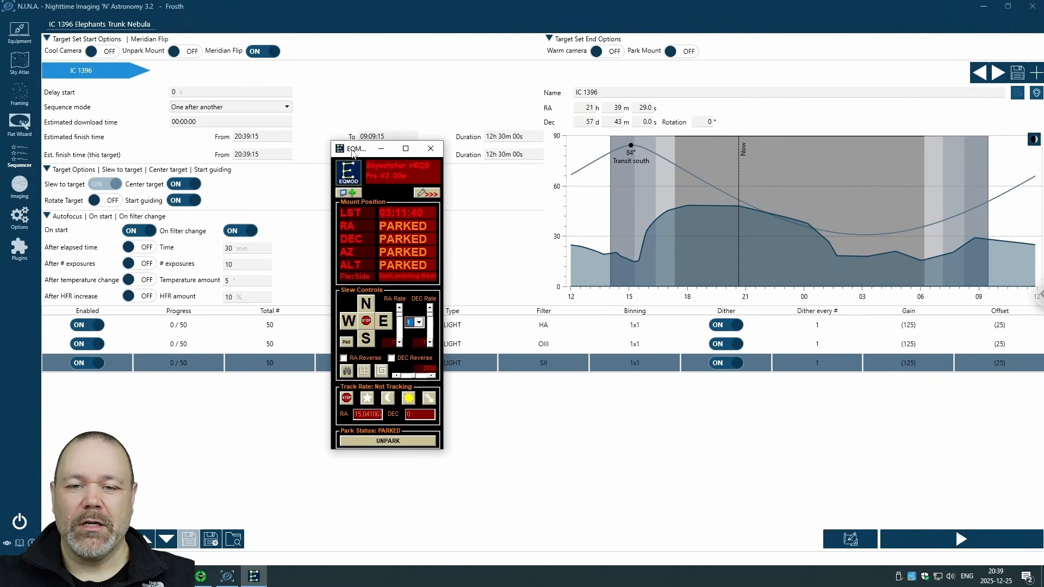
pyautogui.moveTo(367, 157); pyautogui.dragTo(323, 157)
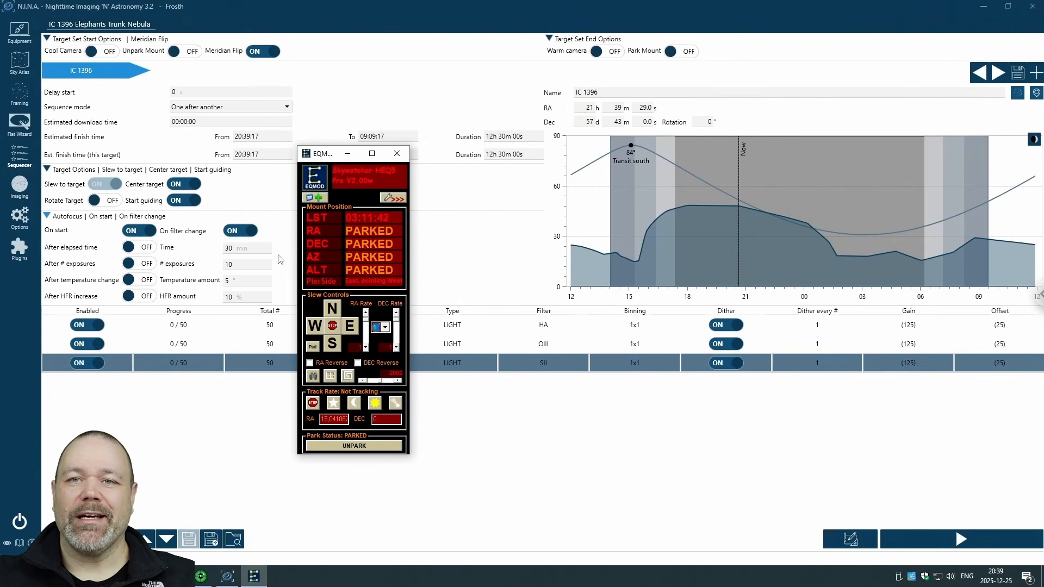
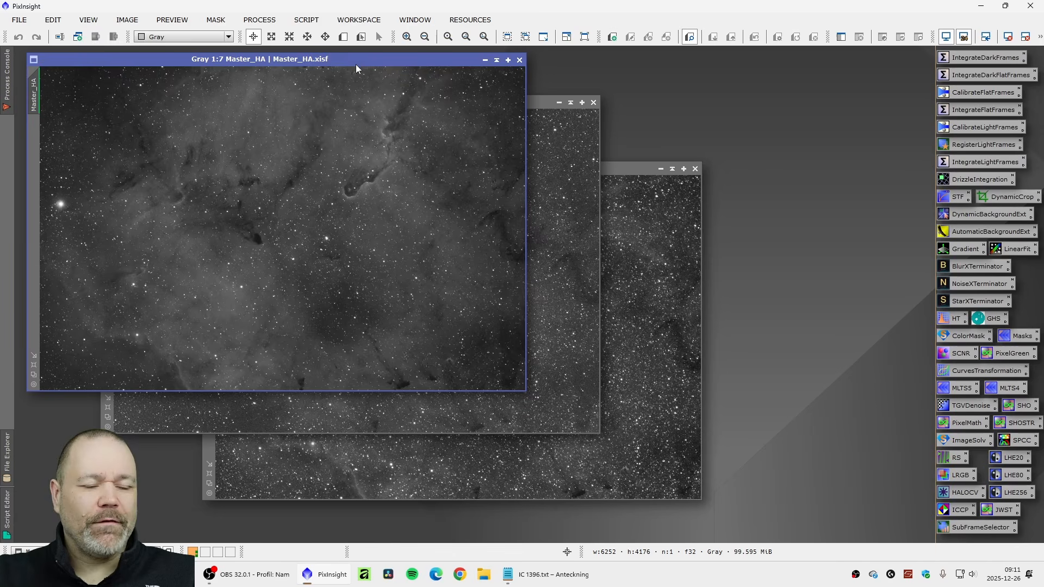
pyautogui.moveTo(355, 63)
pyautogui.mouseDown()
pyautogui.moveTo(384, 65)
pyautogui.moveTo(363, 63)
pyautogui.mouseUp()
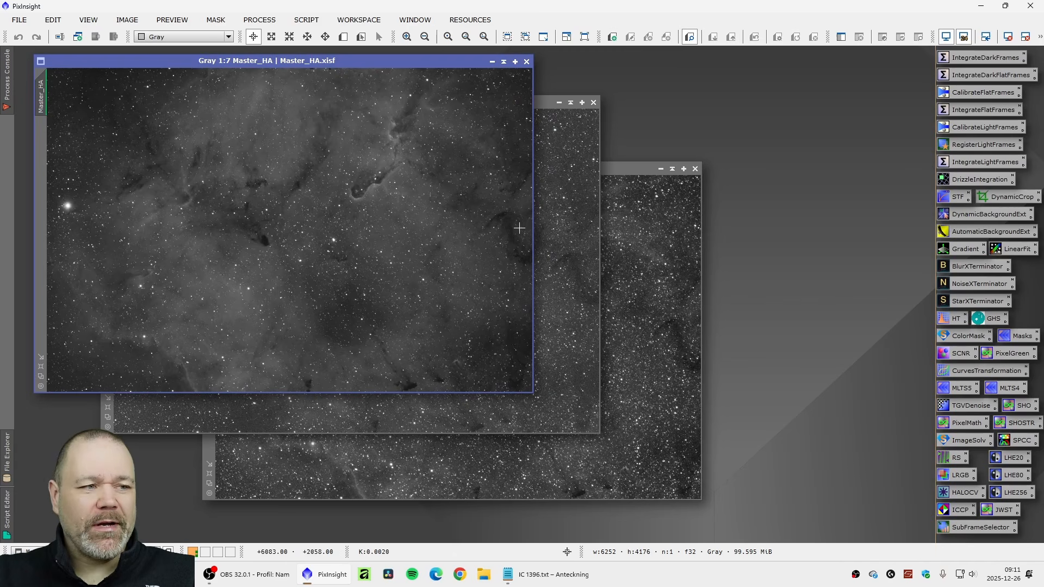
pyautogui.moveTo(625, 170); pyautogui.dragTo(540, 166)
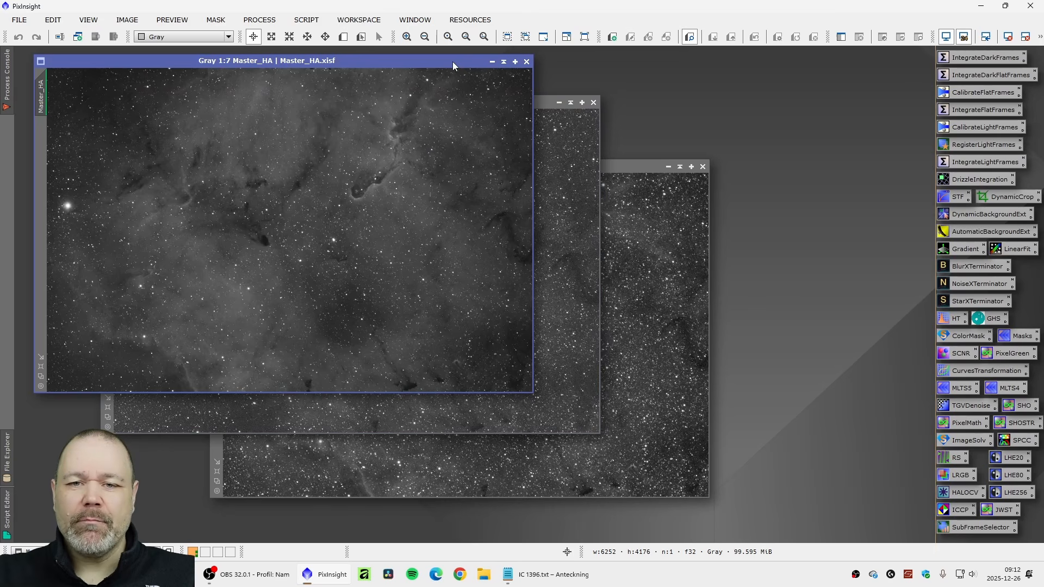
pyautogui.moveTo(453, 61); pyautogui.dragTo(448, 62)
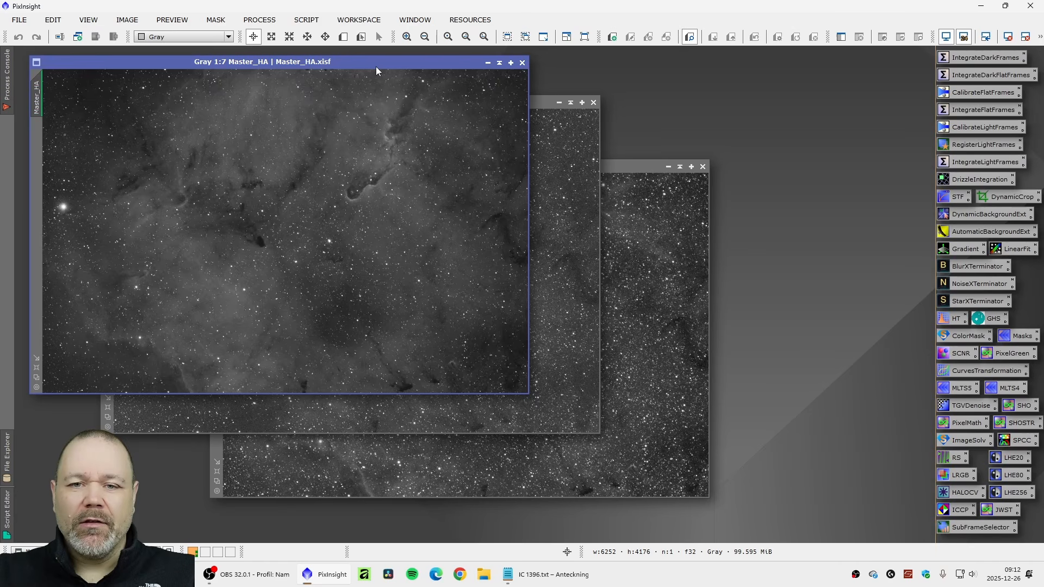
pyautogui.moveTo(346, 64); pyautogui.dragTo(348, 64)
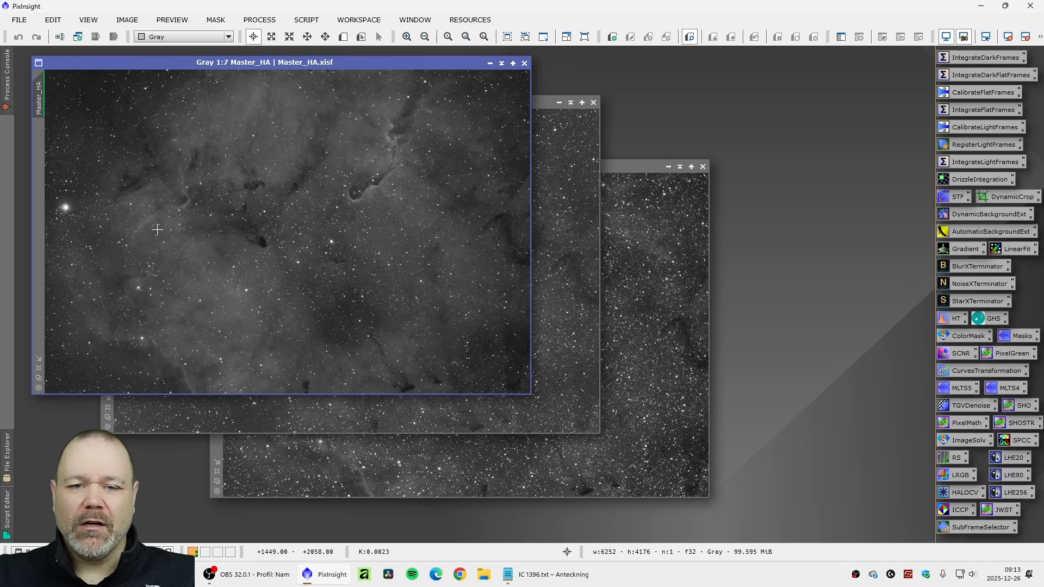
pyautogui.moveTo(292, 62)
pyautogui.mouseDown()
pyautogui.moveTo(318, 60)
pyautogui.moveTo(293, 63)
pyautogui.mouseUp()
# Rotate the Master_HA image by 180 degrees
pyautogui.click(127, 20)
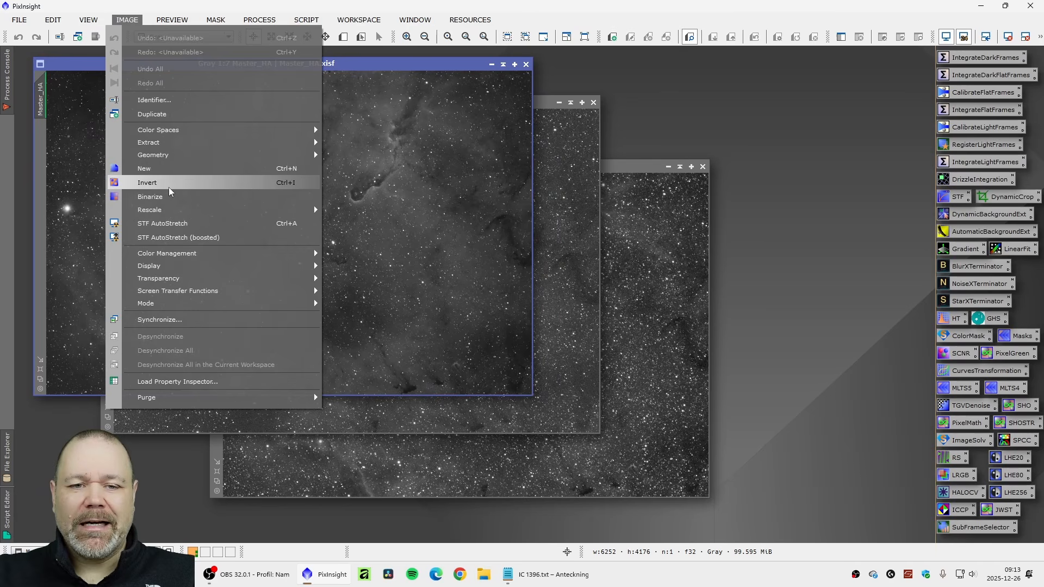
pyautogui.moveTo(194, 158)
pyautogui.click(344, 156)
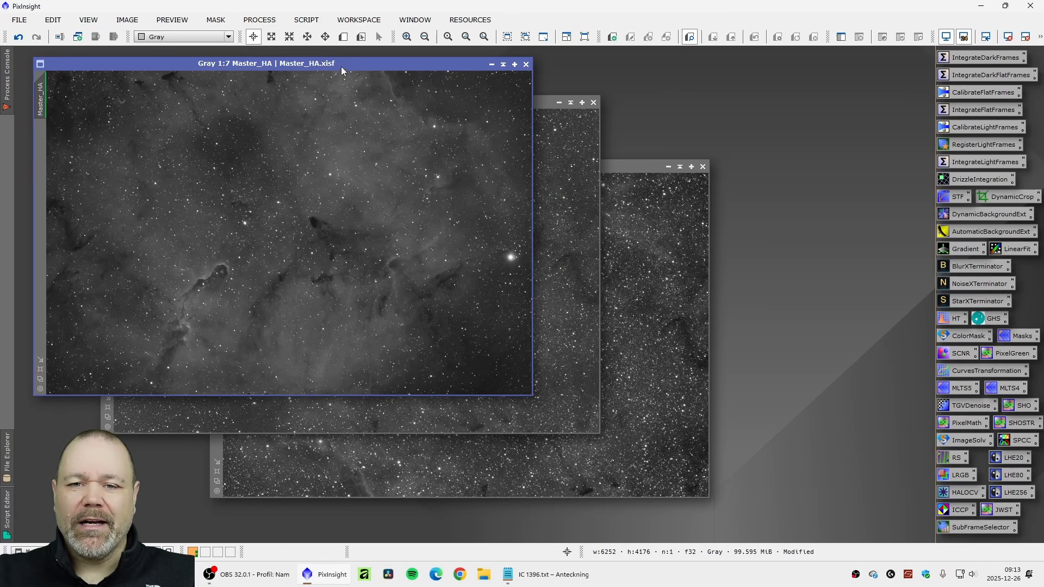
pyautogui.moveTo(341, 65); pyautogui.dragTo(369, 63)
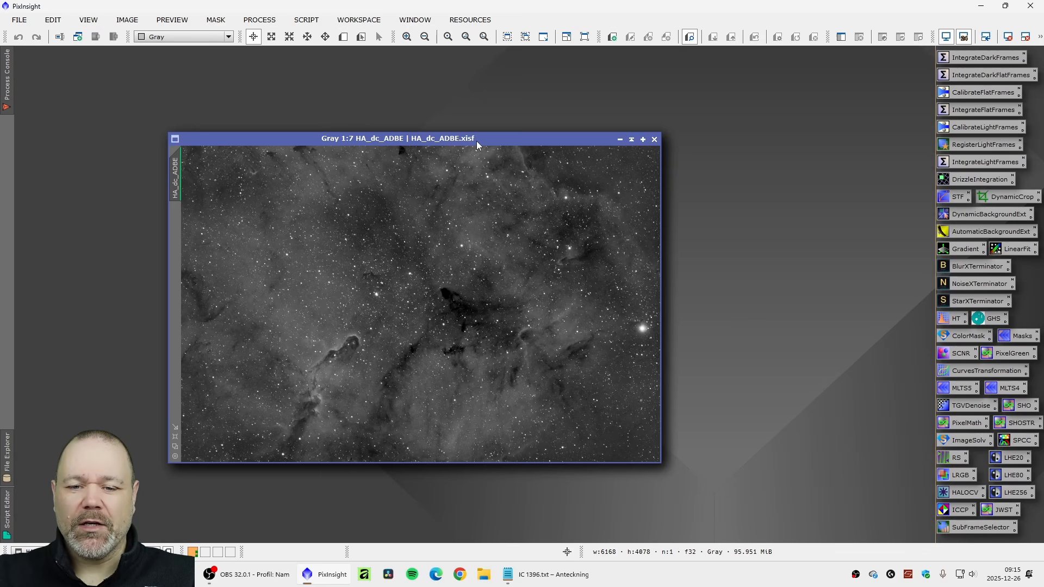
# Close the HA_dc_ADBE and HA_dc_ADBE_bxt_nxt images
pyautogui.click(655, 140)
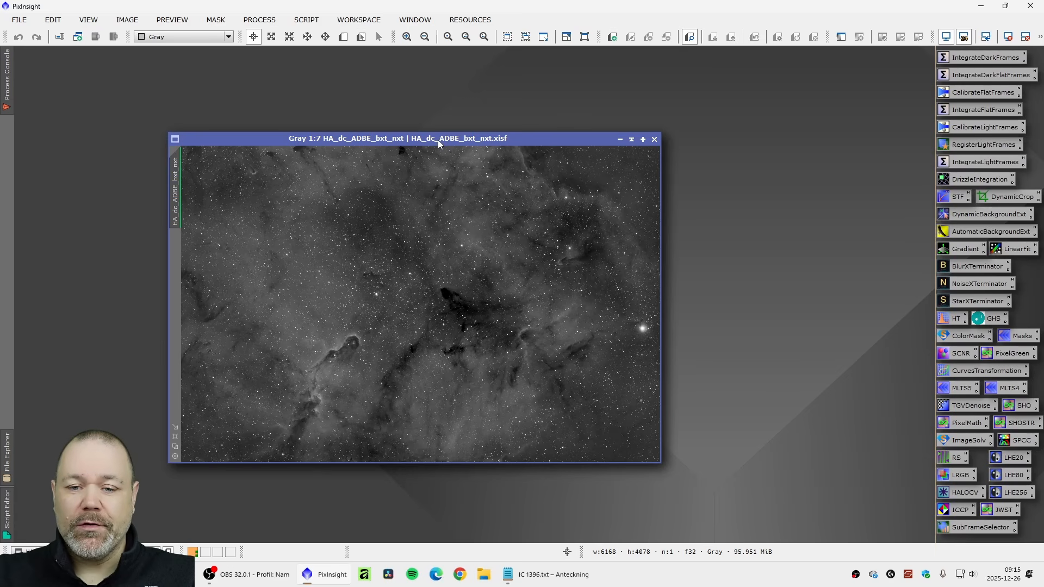
pyautogui.click(652, 143)
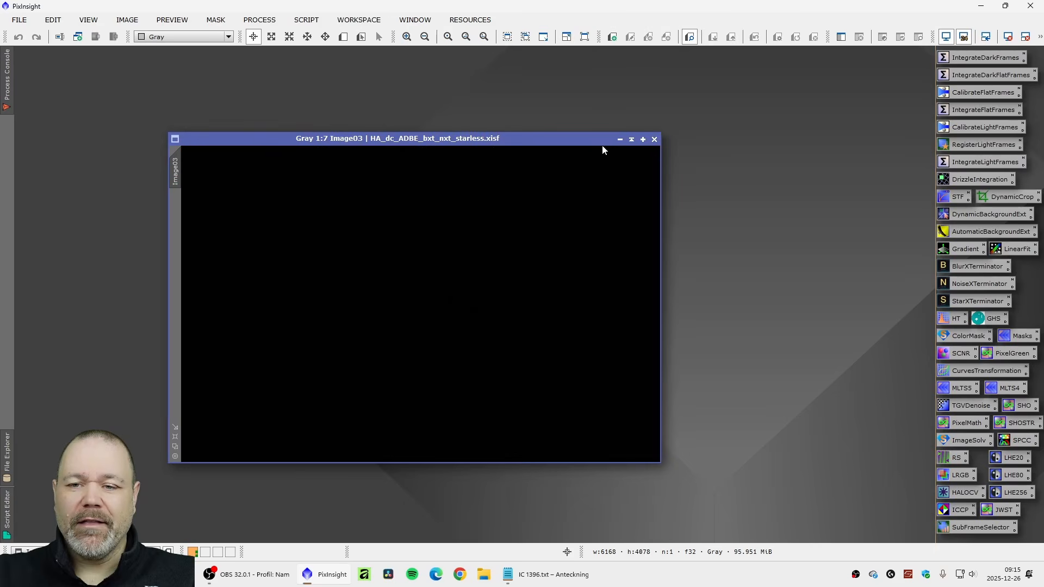
# Auto-stretch the display of HA_dc_ADBE_bxt_nxt_starless and inspect the elephant's trunk structure close up in an enlarged view
pyautogui.moveTo(537, 138)
pyautogui.mouseDown()
pyautogui.moveTo(504, 136)
pyautogui.moveTo(544, 127)
pyautogui.mouseUp()
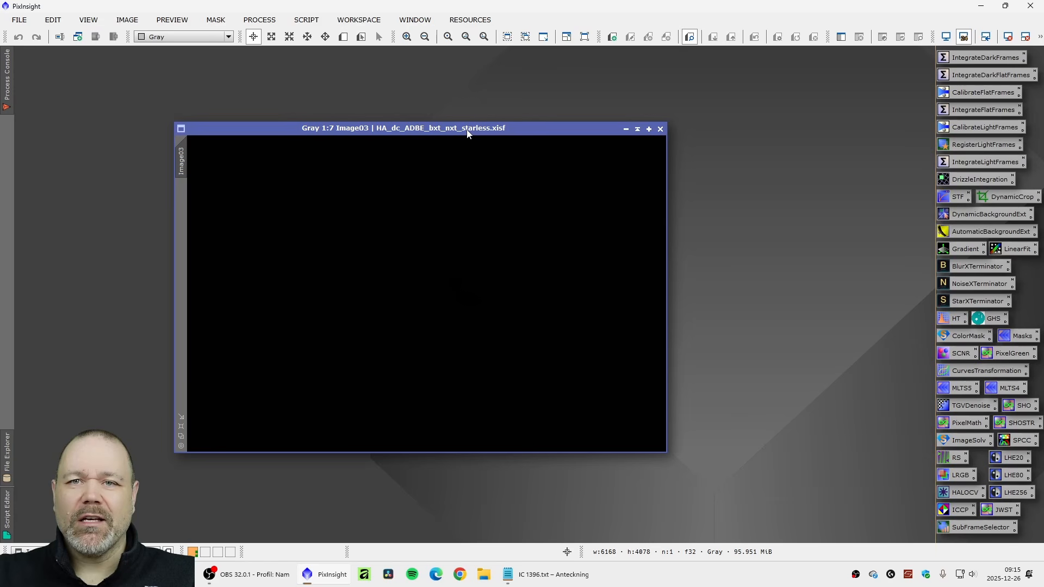
pyautogui.hotkey('ctrl', 'a')
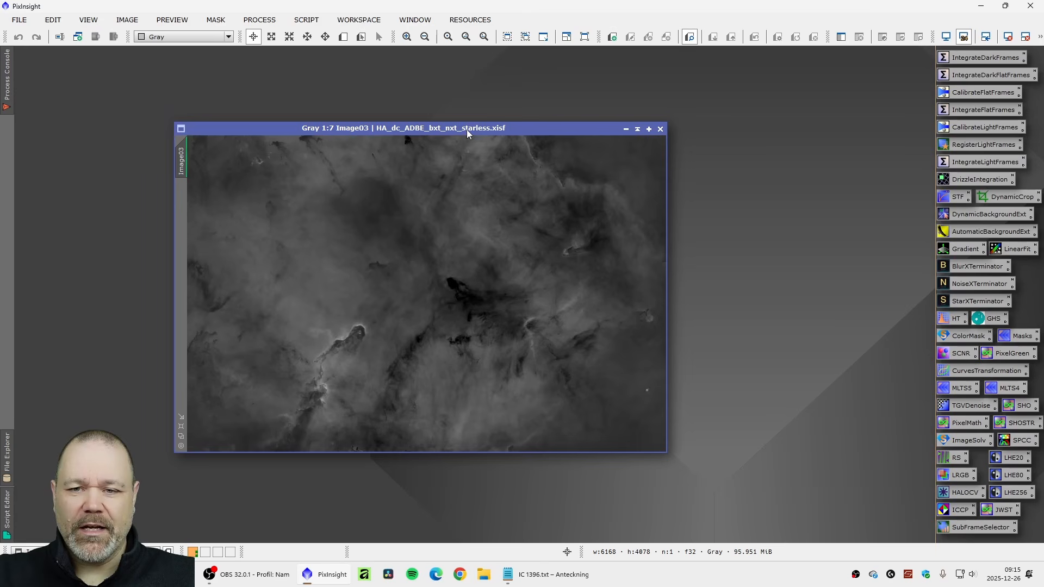
pyautogui.click(182, 428)
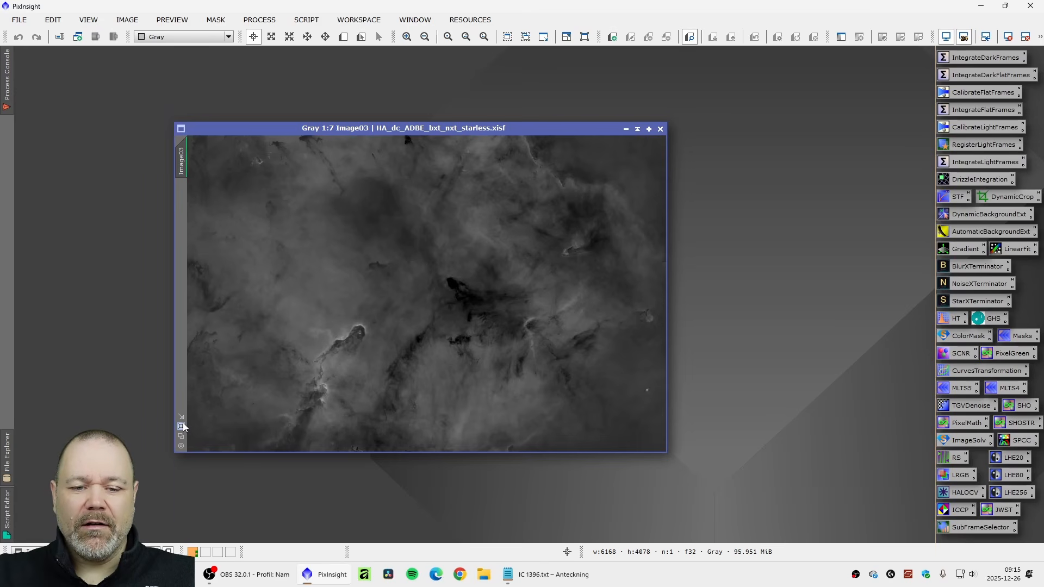
pyautogui.moveTo(529, 91); pyautogui.dragTo(466, 65)
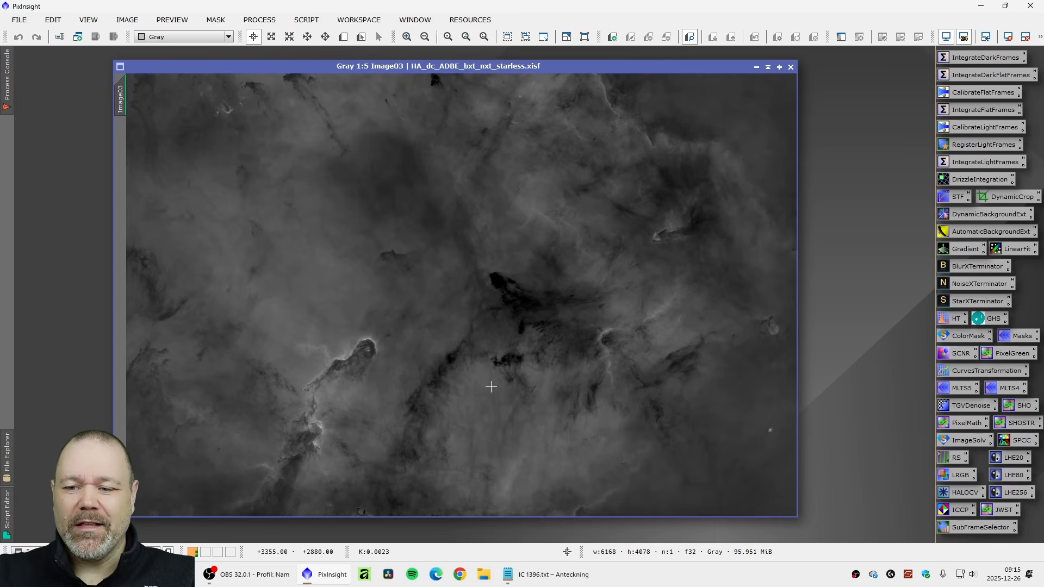
pyautogui.scroll(3, 287, 372)
pyautogui.scroll(2, 469, 359)
pyautogui.scroll(-4, 545, 361)
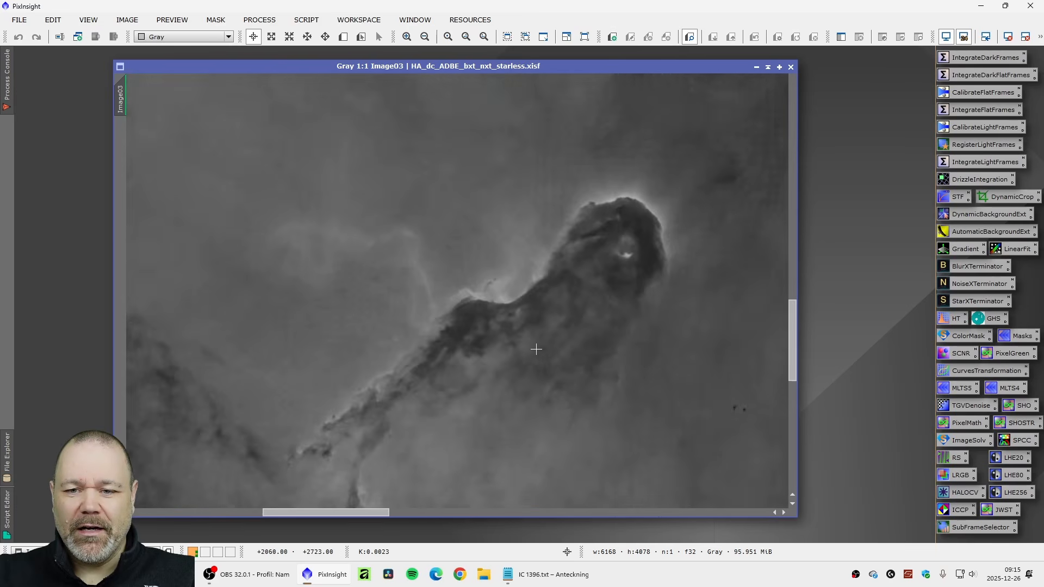
pyautogui.scroll(-1, 539, 351)
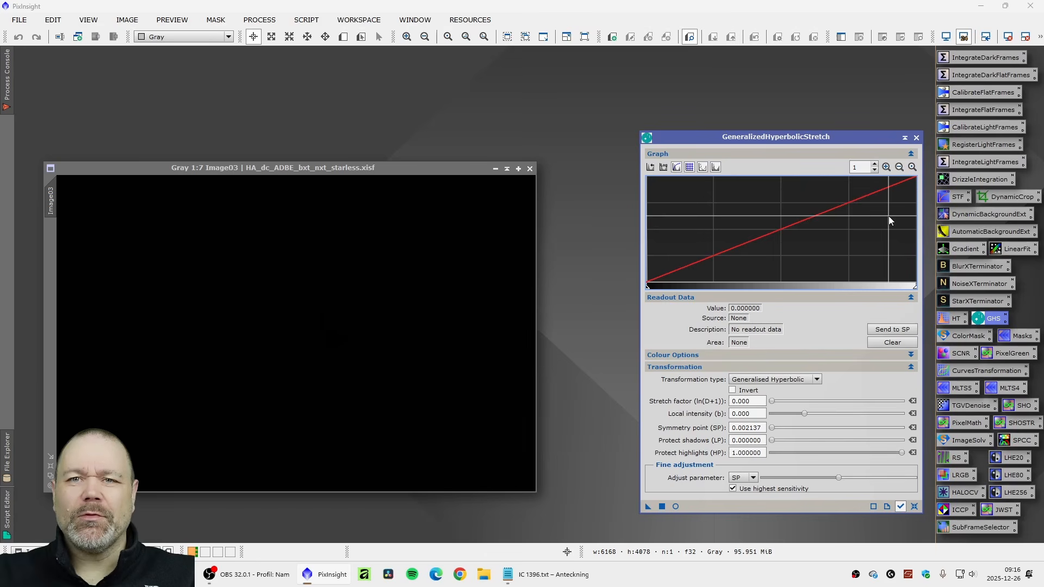
# Pick the histogram peak in GeneralizedHyperbolicStretch and use its value 0.002120 as the symmetry point
pyautogui.click(887, 167)
pyautogui.click(789, 228)
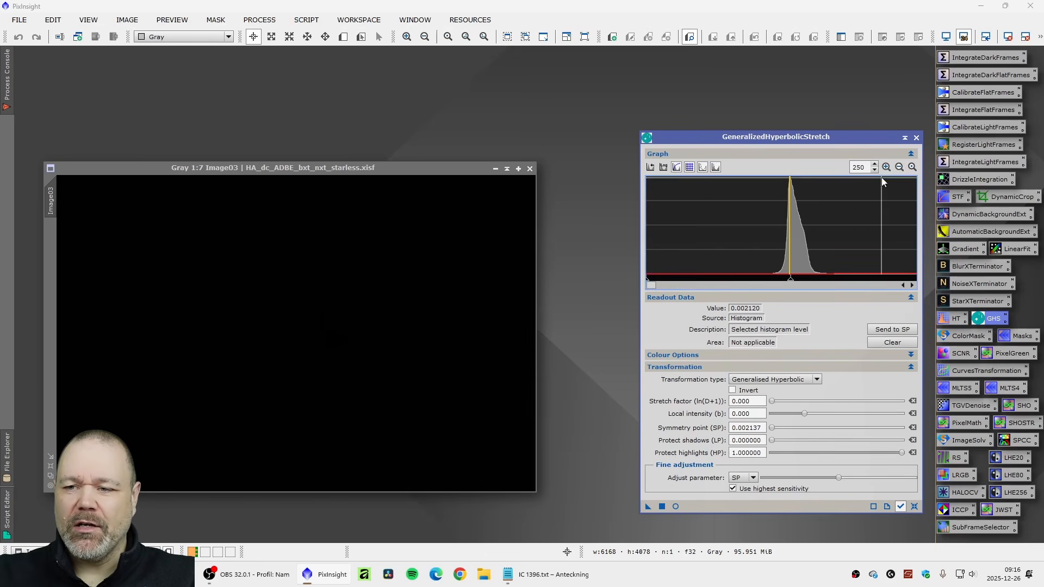
pyautogui.click(899, 168)
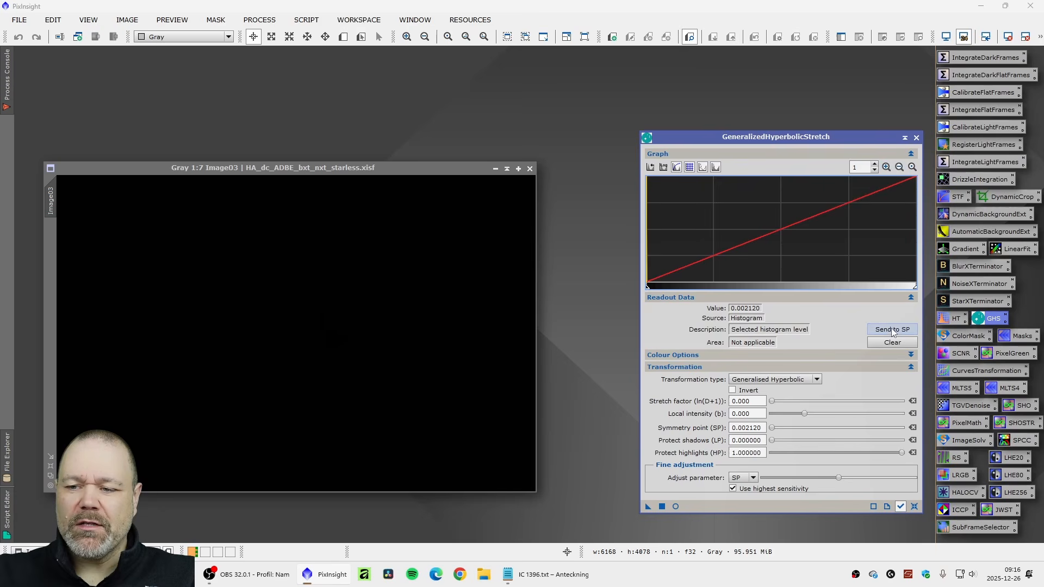
pyautogui.click(892, 329)
pyautogui.click(887, 167)
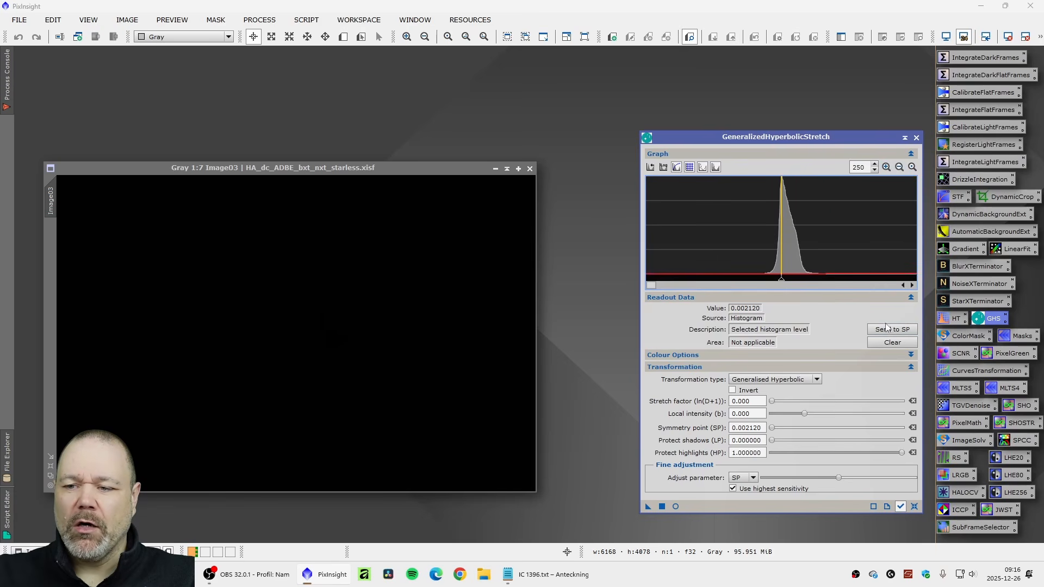
pyautogui.click(899, 167)
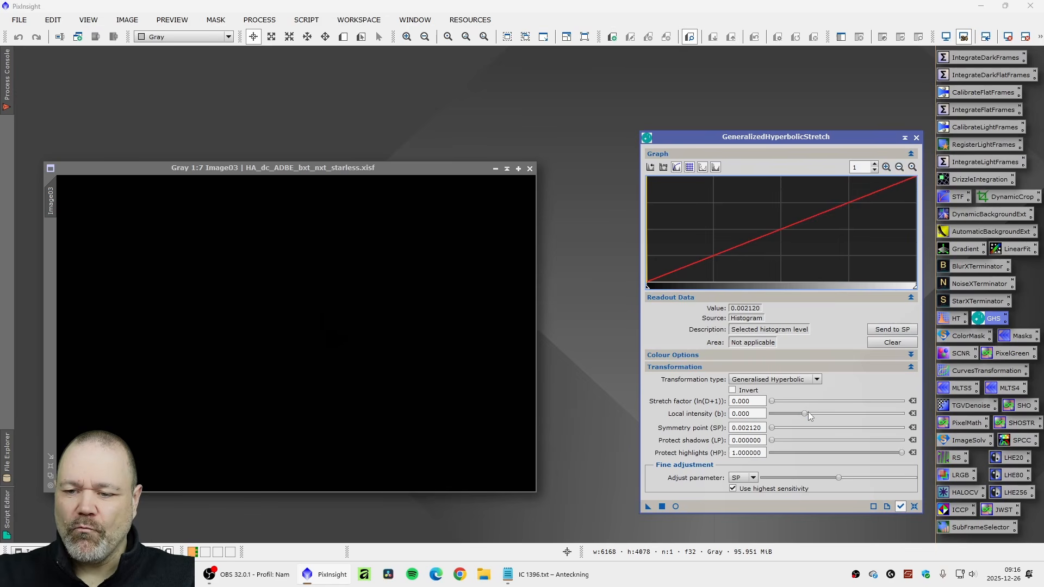
# Set the stretch's local intensity to 0.370 and show its real-time preview with the dialog moved clear of it
pyautogui.moveTo(804, 412); pyautogui.dragTo(807, 412)
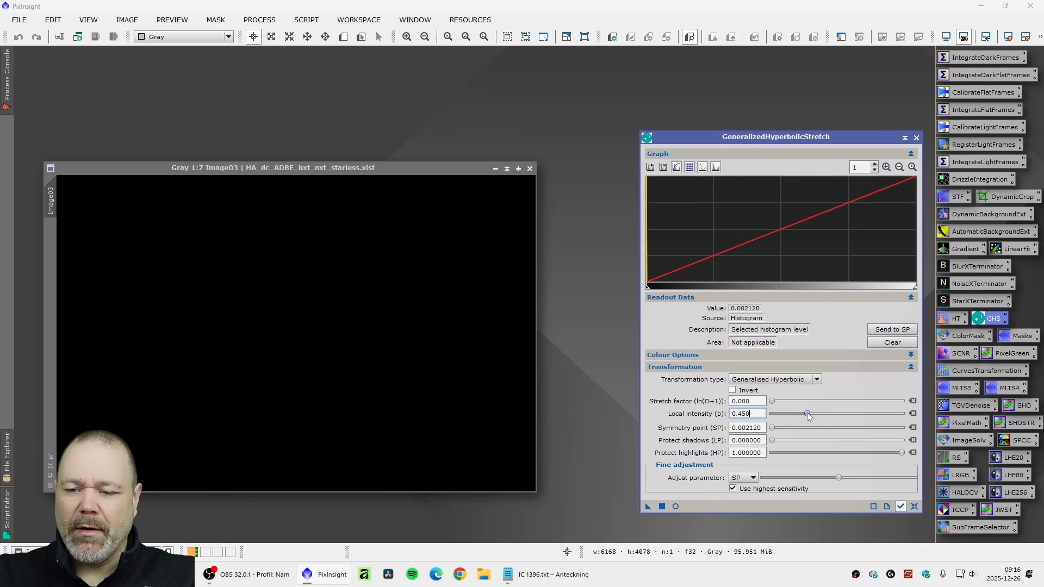
pyautogui.click(675, 506)
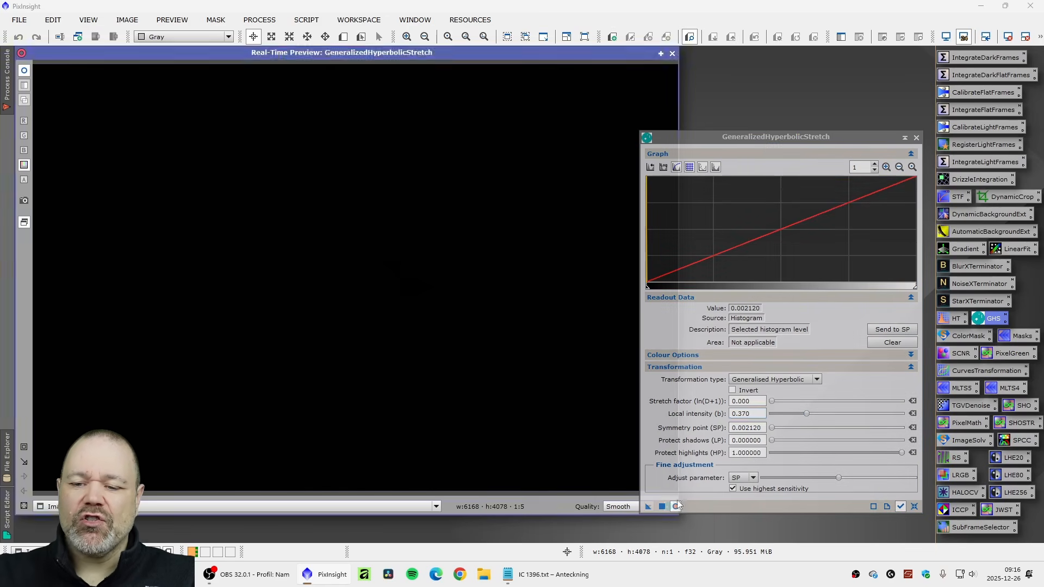
pyautogui.moveTo(762, 135); pyautogui.dragTo(816, 131)
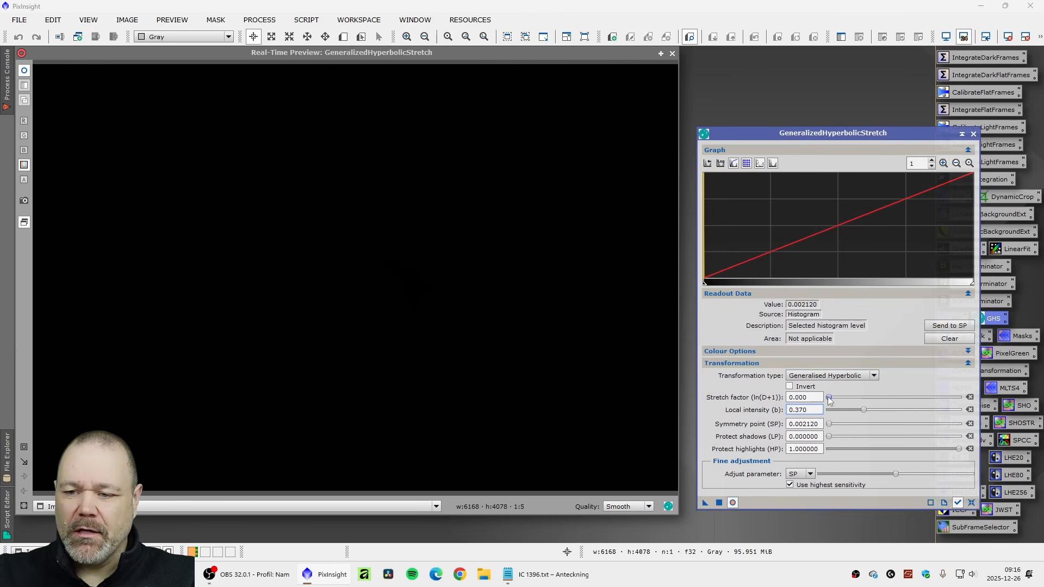
# Set the stretch factor to 0.840 and apply the hyperbolic stretch to the starless HA image three times
pyautogui.moveTo(830, 397); pyautogui.dragTo(835, 397)
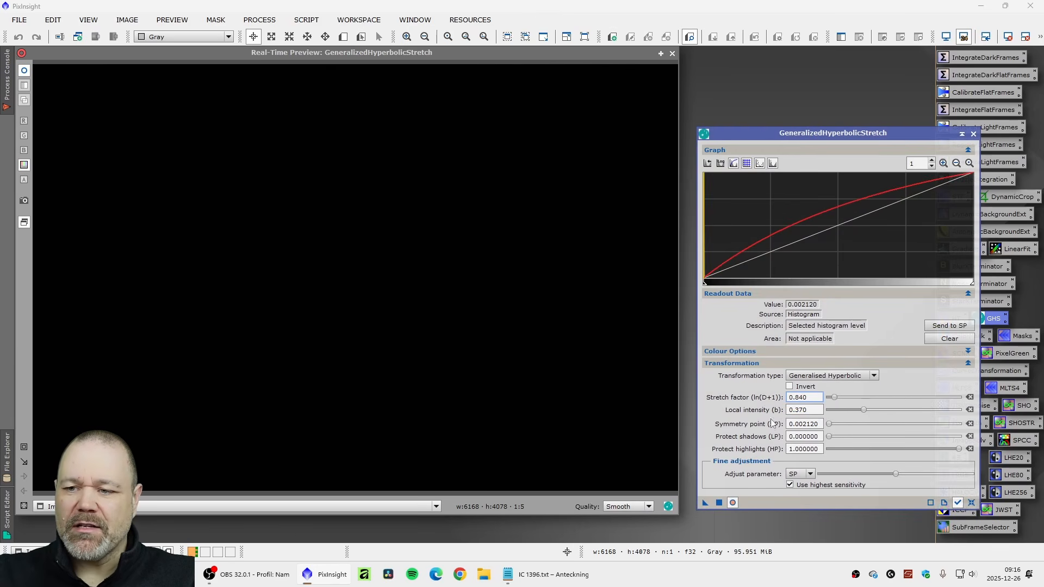
pyautogui.click(719, 502)
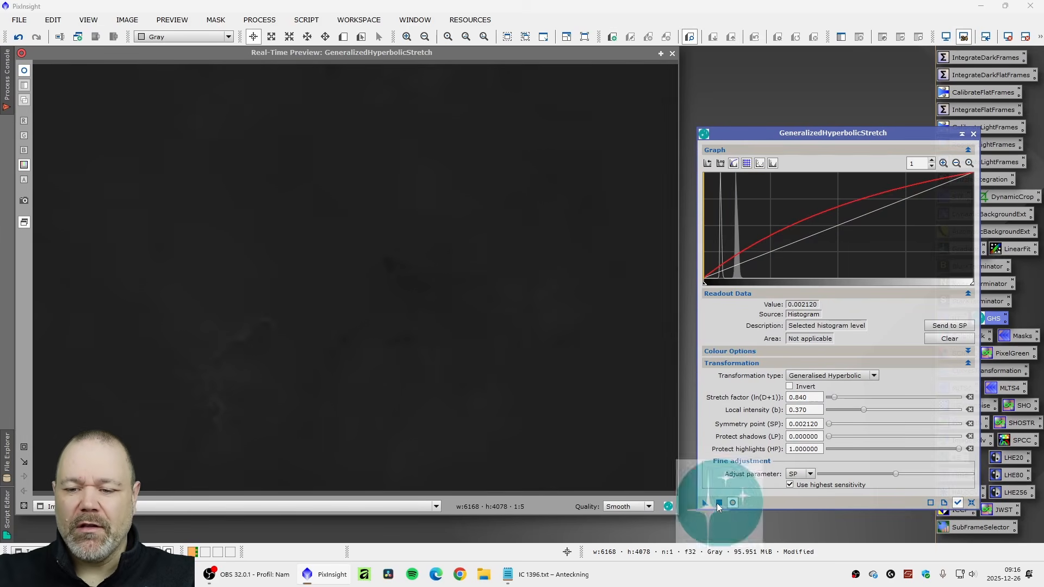
pyautogui.click(719, 503)
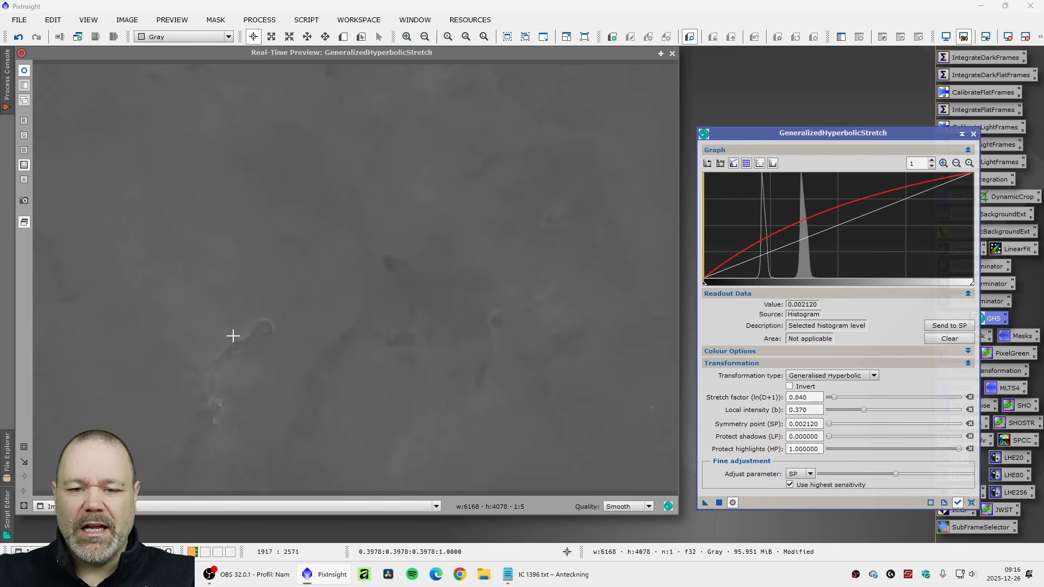
pyautogui.click(718, 502)
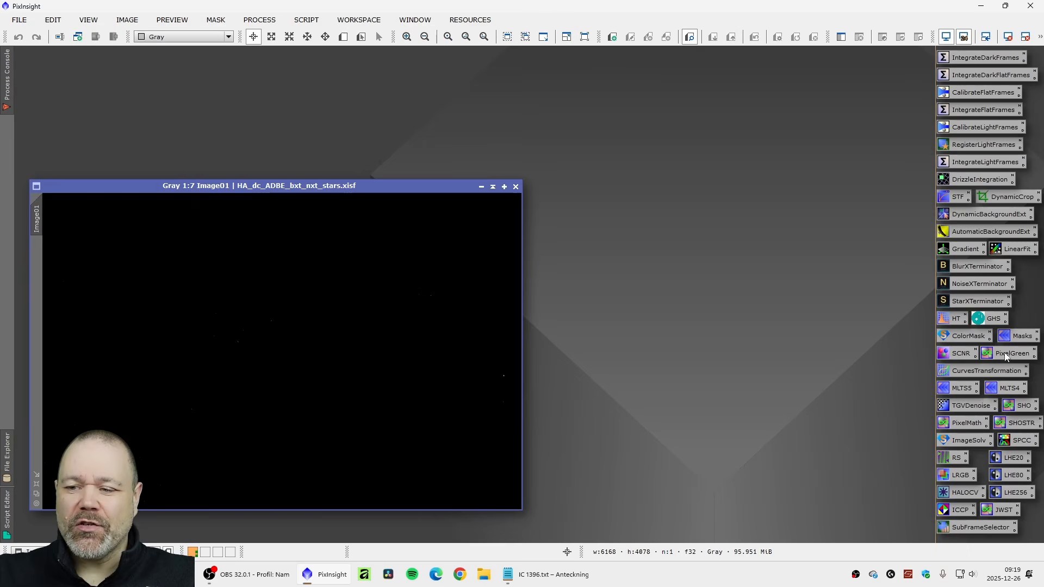
# Set up GeneralizedHyperbolicStretch for HA_dc_ADBE_bxt_nxt_stars in the real-time preview, with local intensity 15.00 and stretch factor 5.870
pyautogui.doubleClick(993, 319)
pyautogui.moveTo(810, 138); pyautogui.dragTo(741, 143)
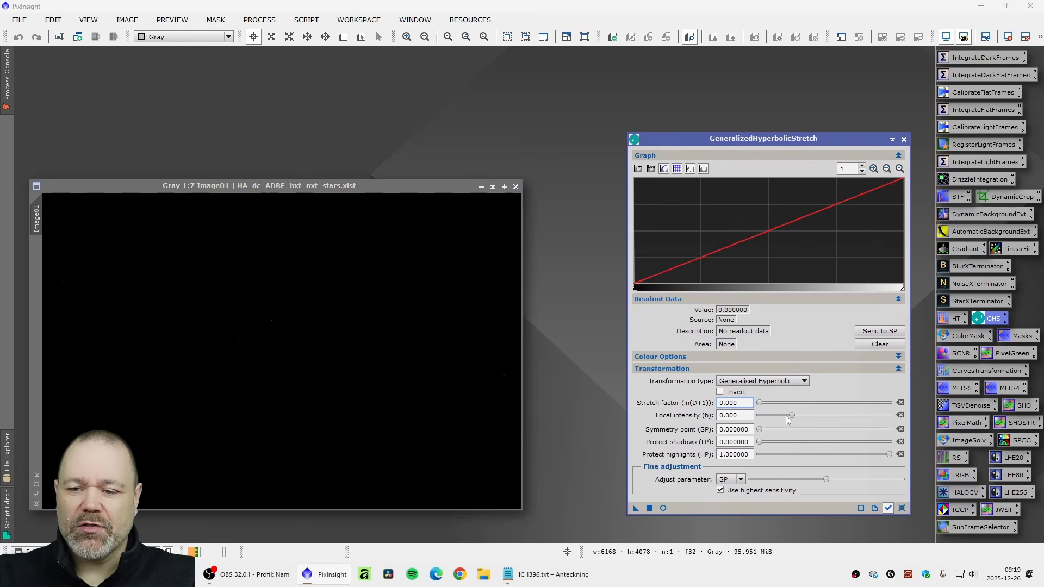
pyautogui.moveTo(379, 185); pyautogui.dragTo(385, 182)
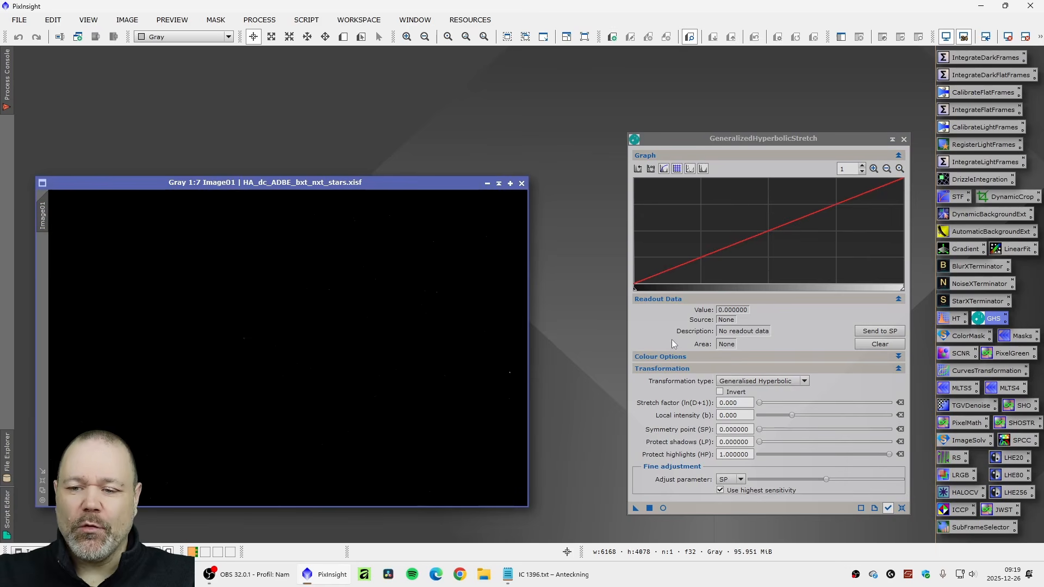
pyautogui.click(662, 508)
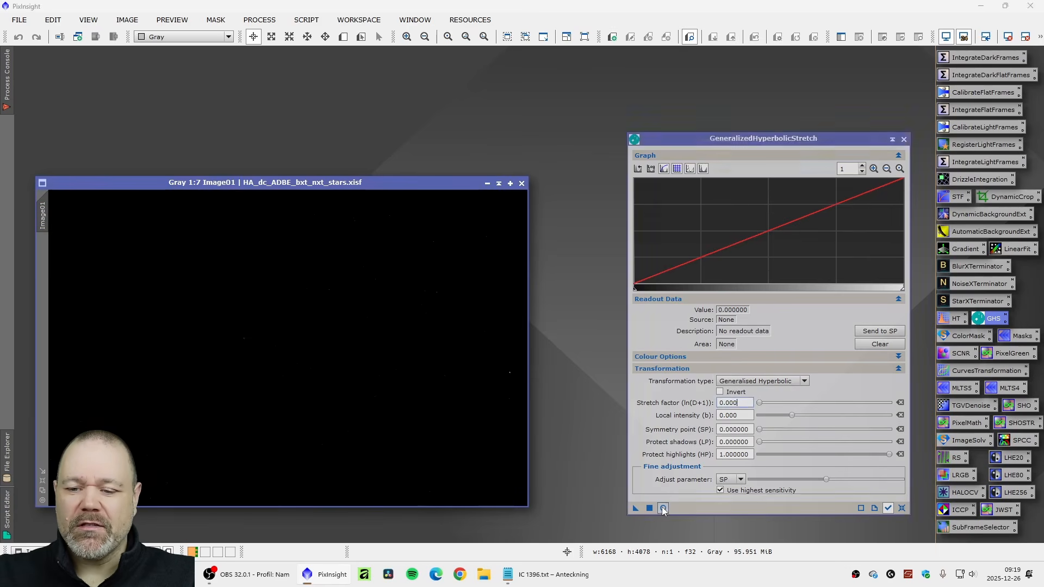
pyautogui.moveTo(756, 138); pyautogui.dragTo(828, 135)
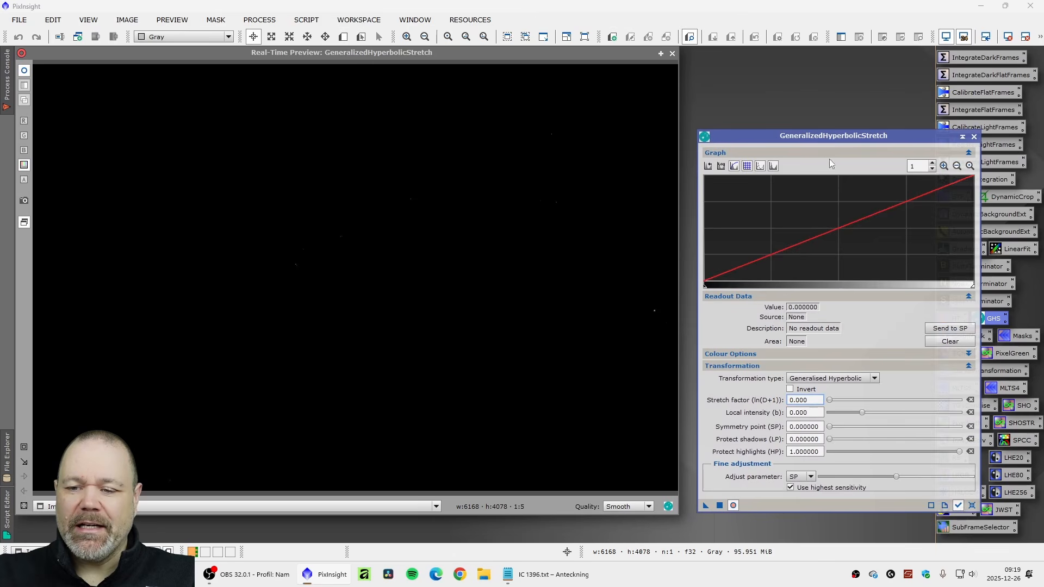
pyautogui.moveTo(863, 413); pyautogui.dragTo(986, 422)
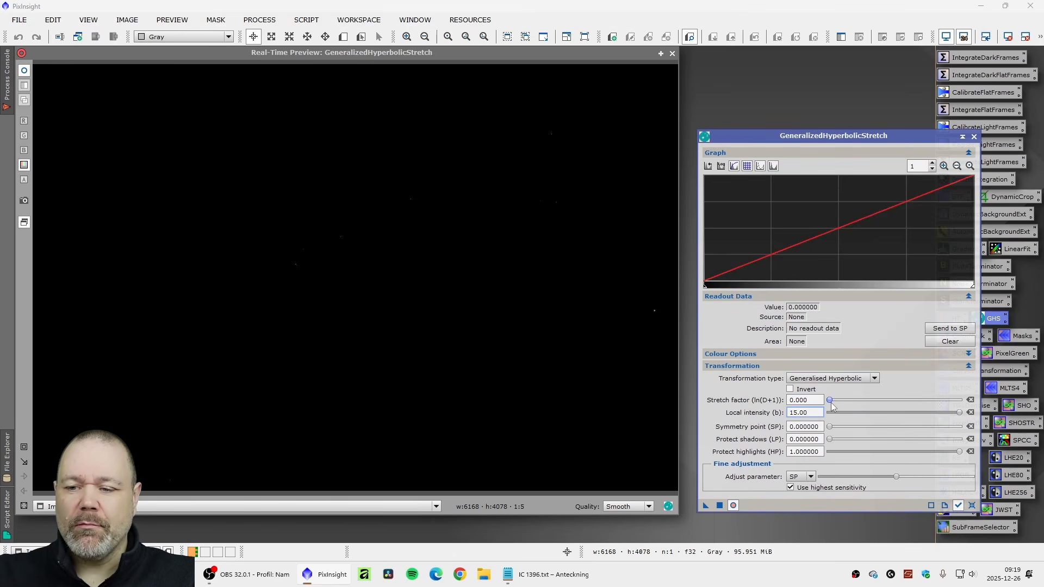
pyautogui.moveTo(831, 403); pyautogui.dragTo(869, 397)
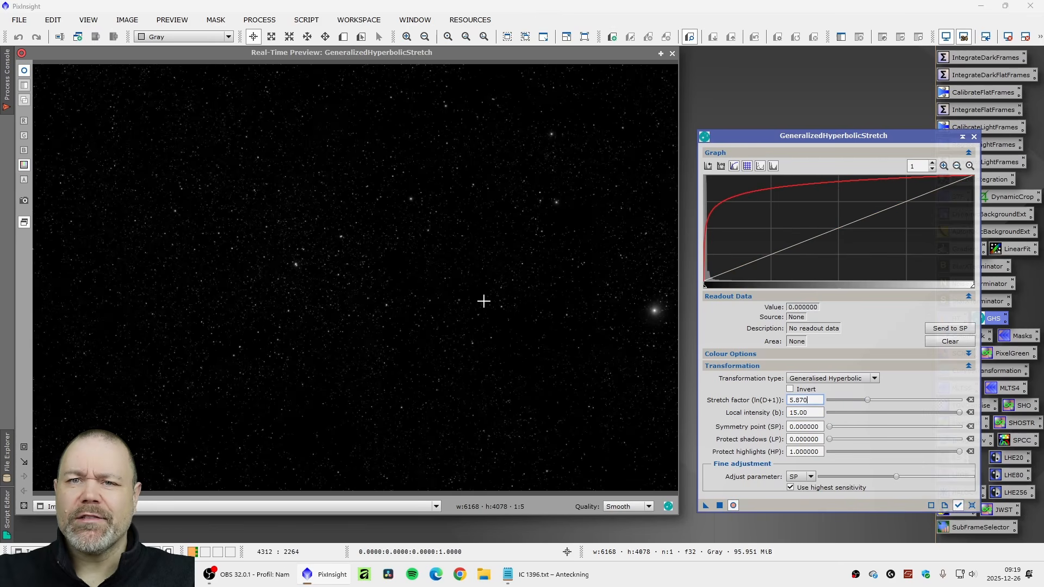
# Examine the brightest star and its halo close up in the stretch's real-time preview
pyautogui.click(25, 447)
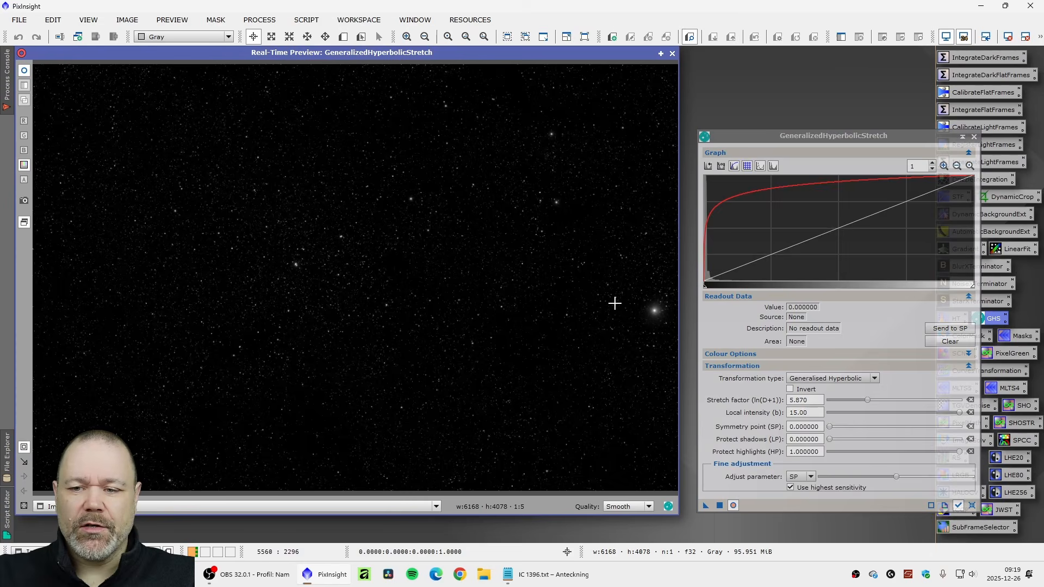
pyautogui.moveTo(620, 294); pyautogui.dragTo(678, 341)
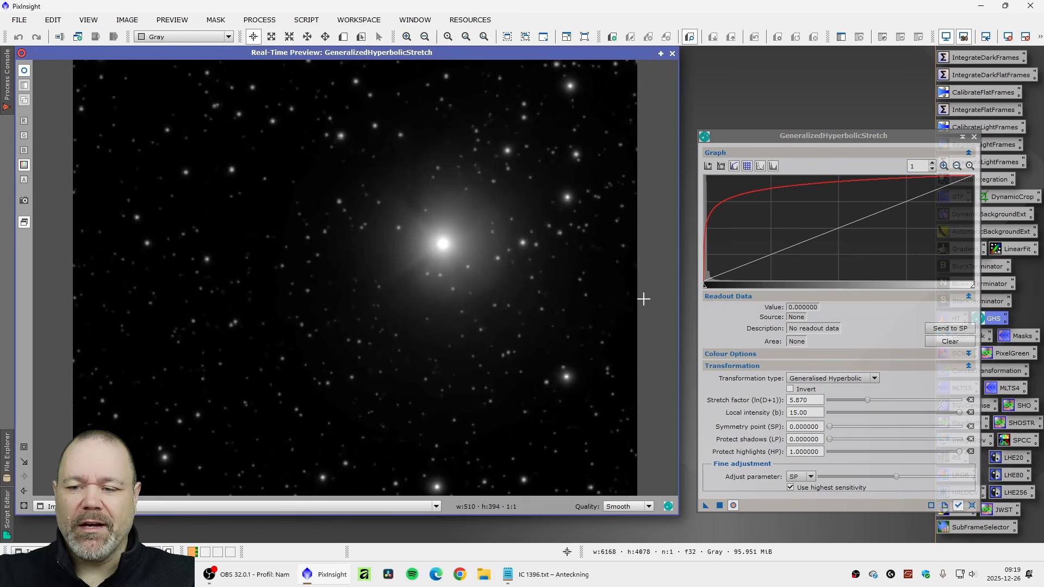
pyautogui.moveTo(869, 406)
pyautogui.mouseDown()
pyautogui.moveTo(882, 403)
pyautogui.moveTo(860, 393)
pyautogui.moveTo(868, 394)
pyautogui.mouseUp()
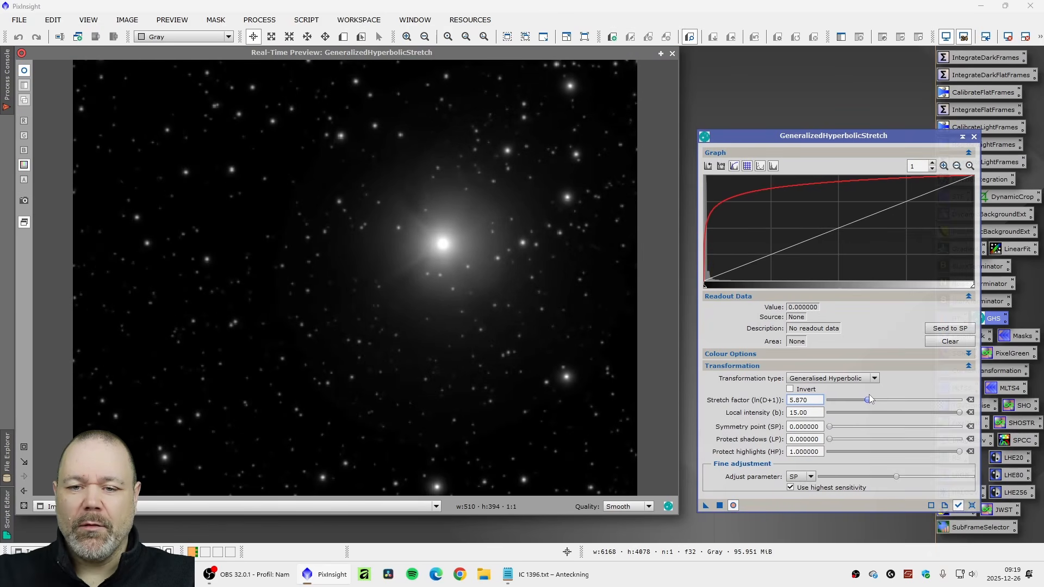
pyautogui.click(24, 492)
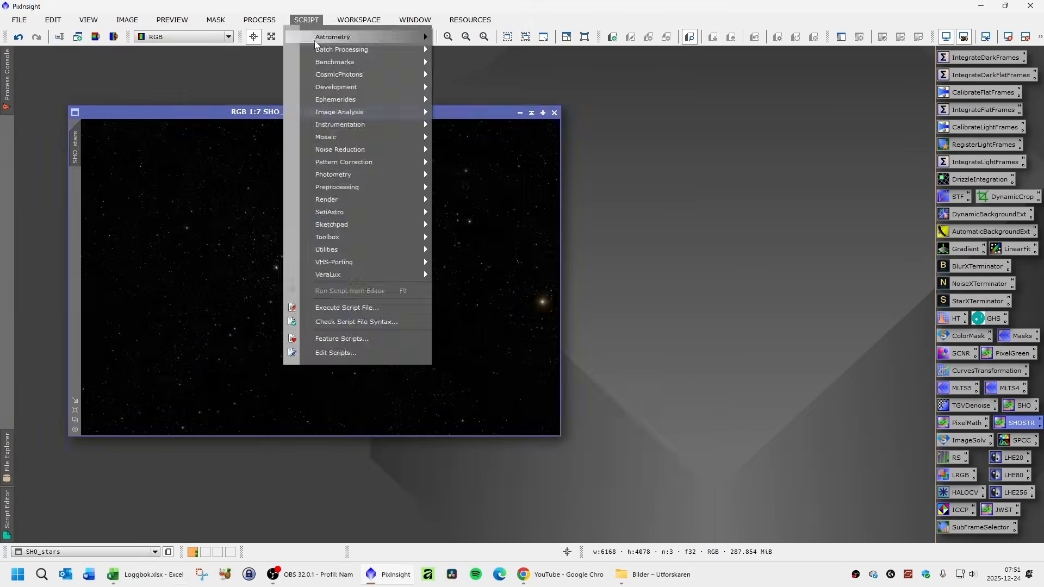
pyautogui.click(682, 495)
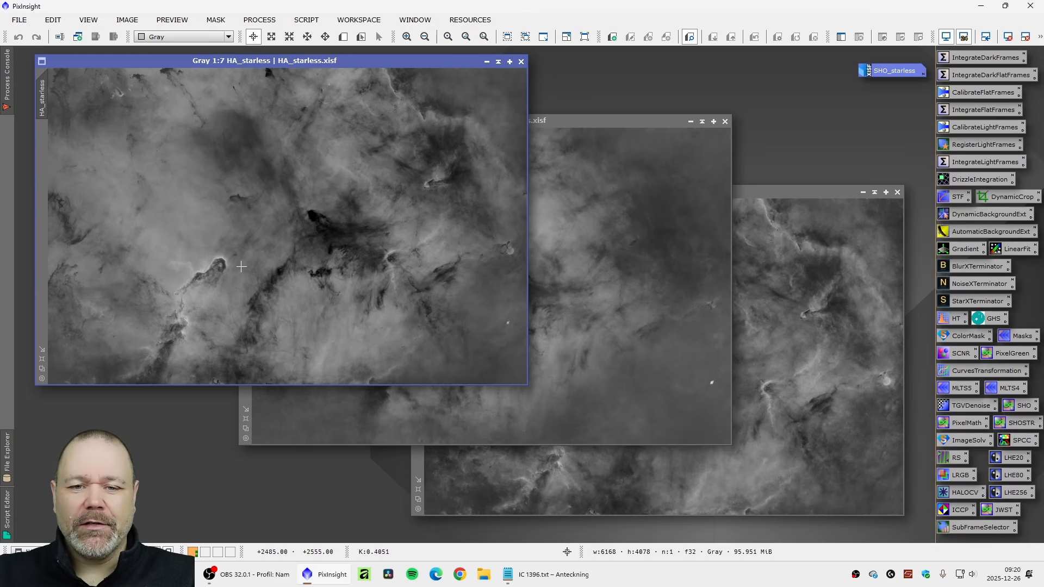
# Examine the elephant's trunk head in HA_starless at up to 2:1, and return to the 1:7 overall view
pyautogui.scroll(7, 240, 263)
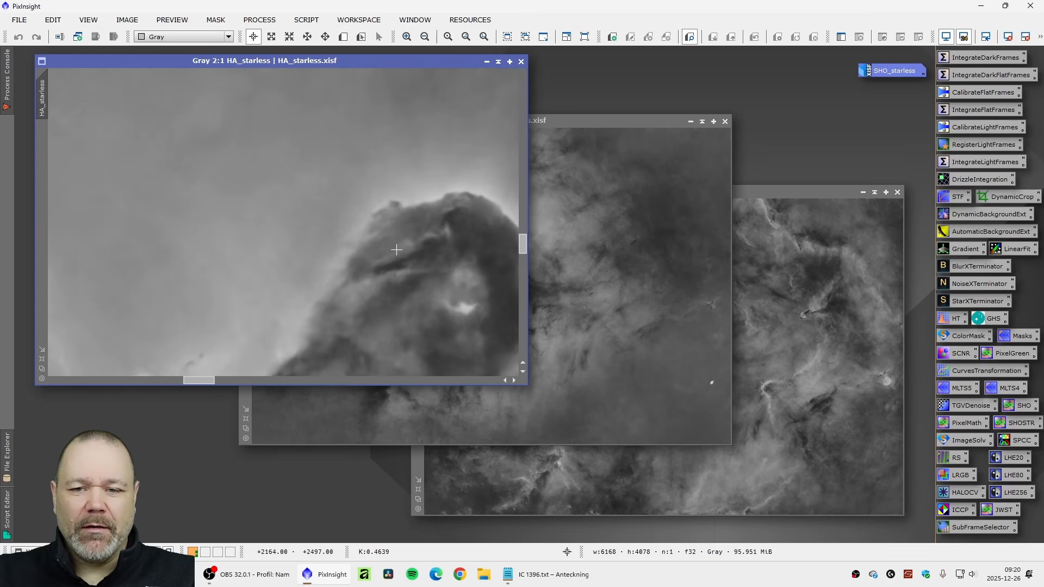
pyautogui.scroll(-2, 429, 214)
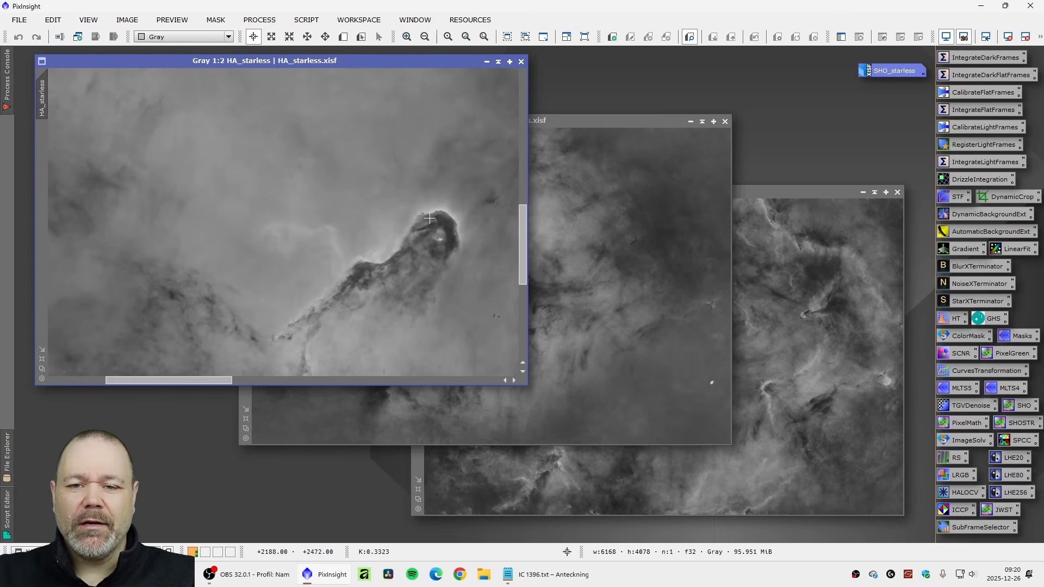
pyautogui.scroll(-5, 416, 240)
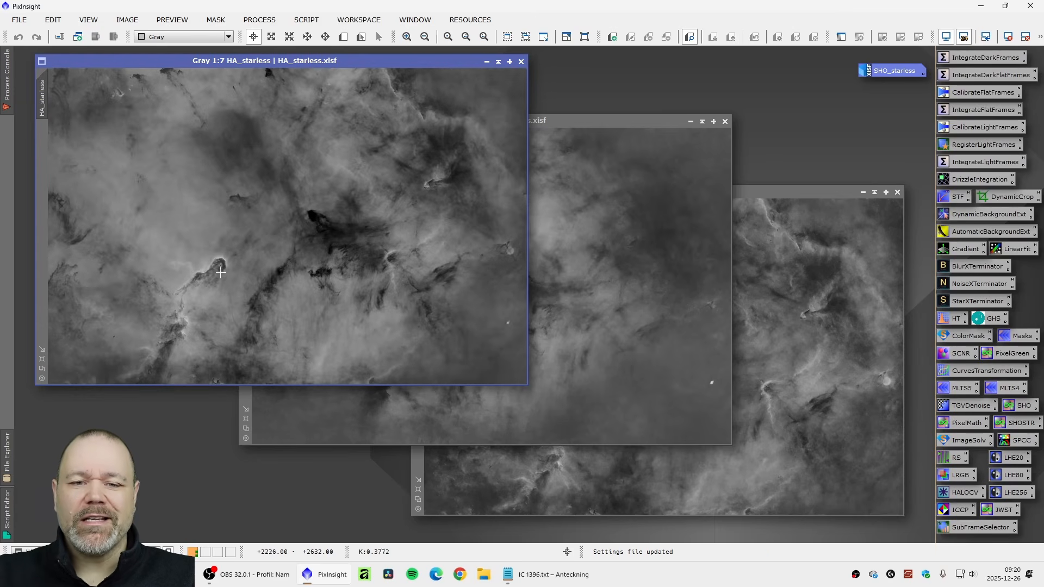
pyautogui.scroll(4, 196, 283)
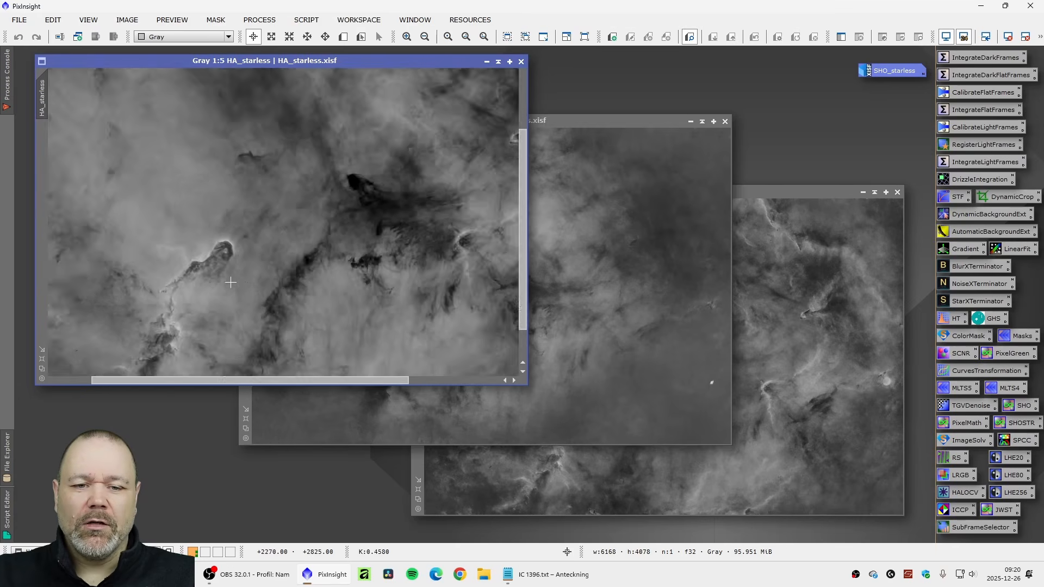
pyautogui.scroll(3, 212, 248)
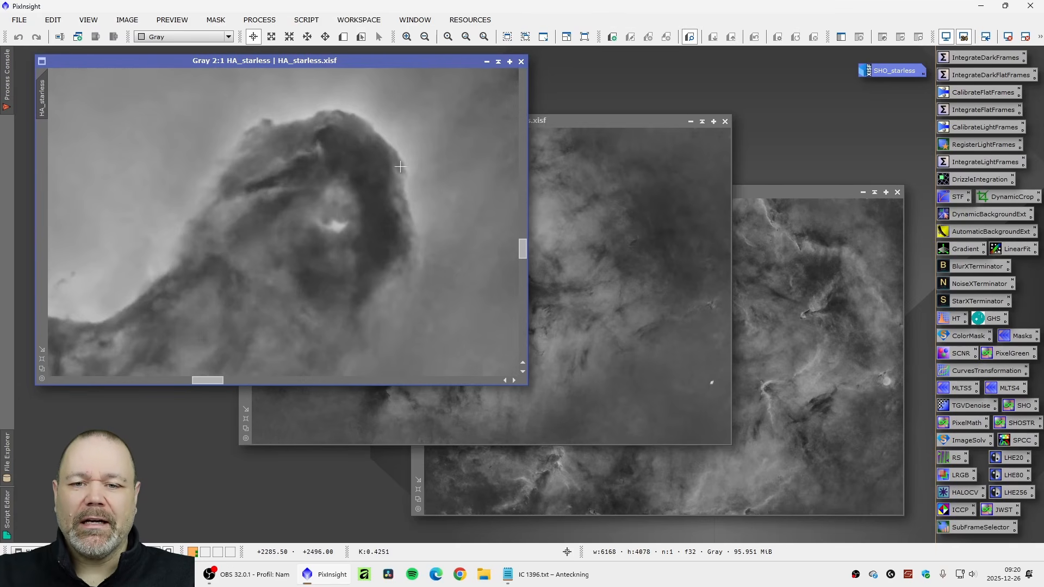
pyautogui.scroll(-7, 433, 177)
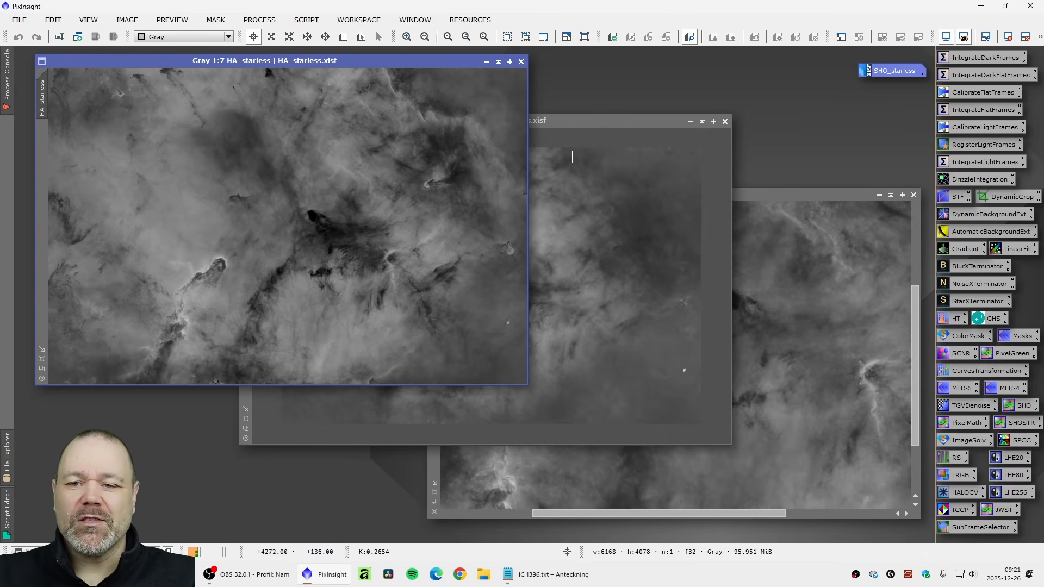
# Examine the elephant's trunk head close up in OIII_starless and SII_starless at 2:1
pyautogui.click(568, 124)
pyautogui.scroll(4, 439, 315)
pyautogui.scroll(3, 384, 329)
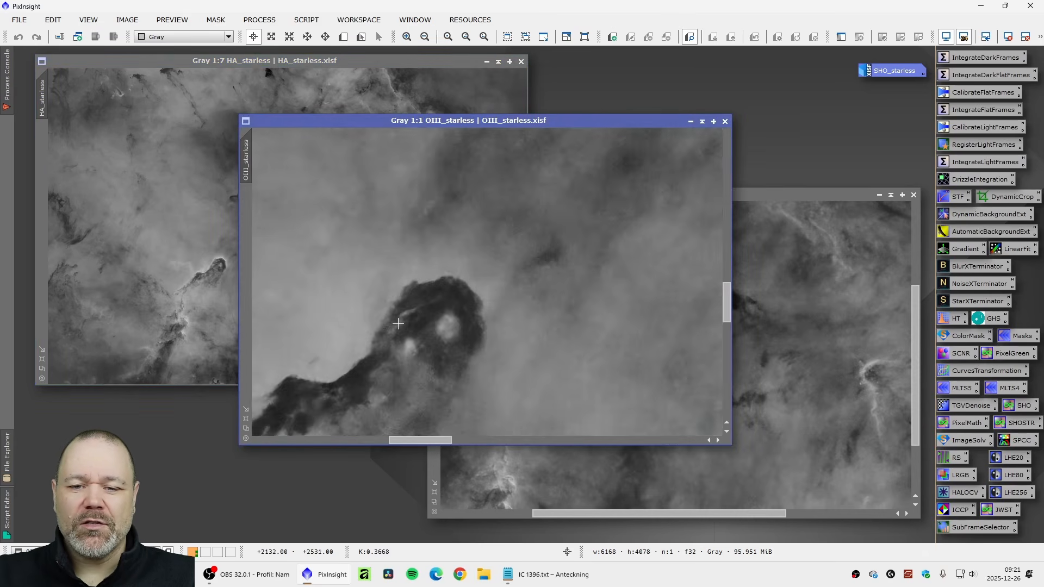
pyautogui.click(776, 205)
pyautogui.scroll(3, 597, 386)
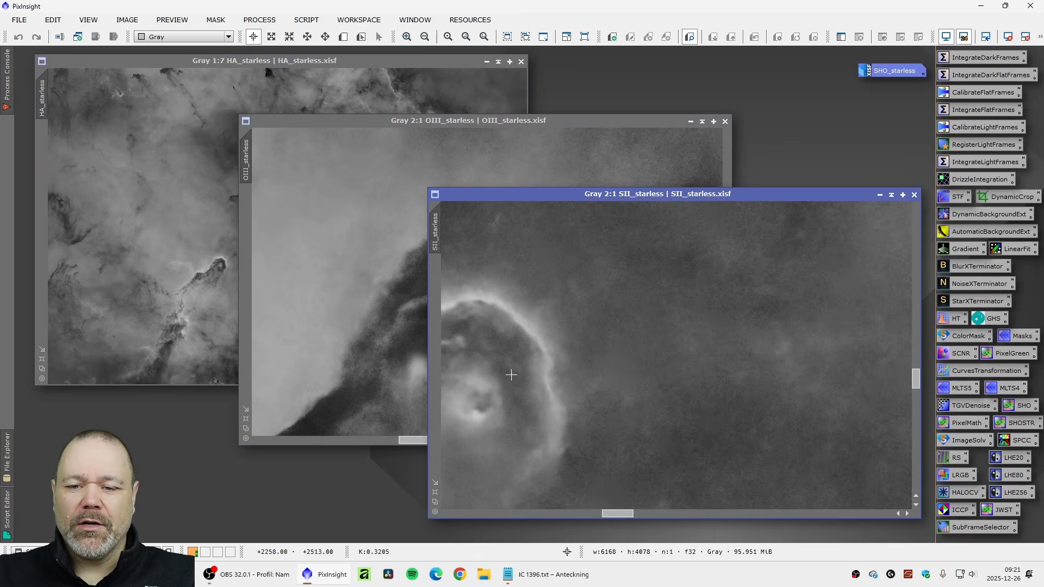
pyautogui.moveTo(614, 513); pyautogui.dragTo(596, 513)
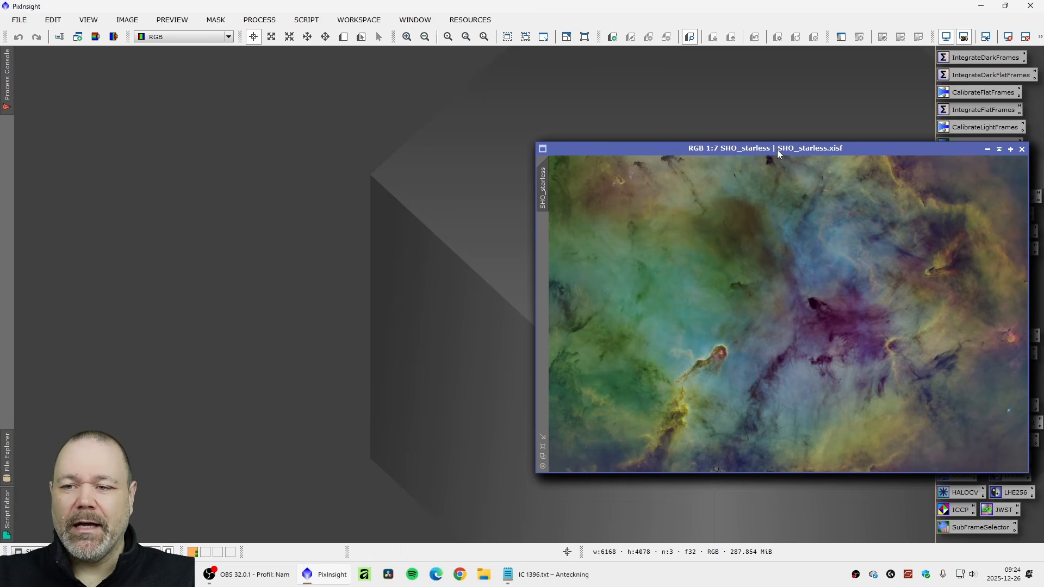
# Arrange the starless SHO versions for side-by-side comparison: original against color, and color against sharpened
pyautogui.moveTo(777, 149); pyautogui.dragTo(279, 148)
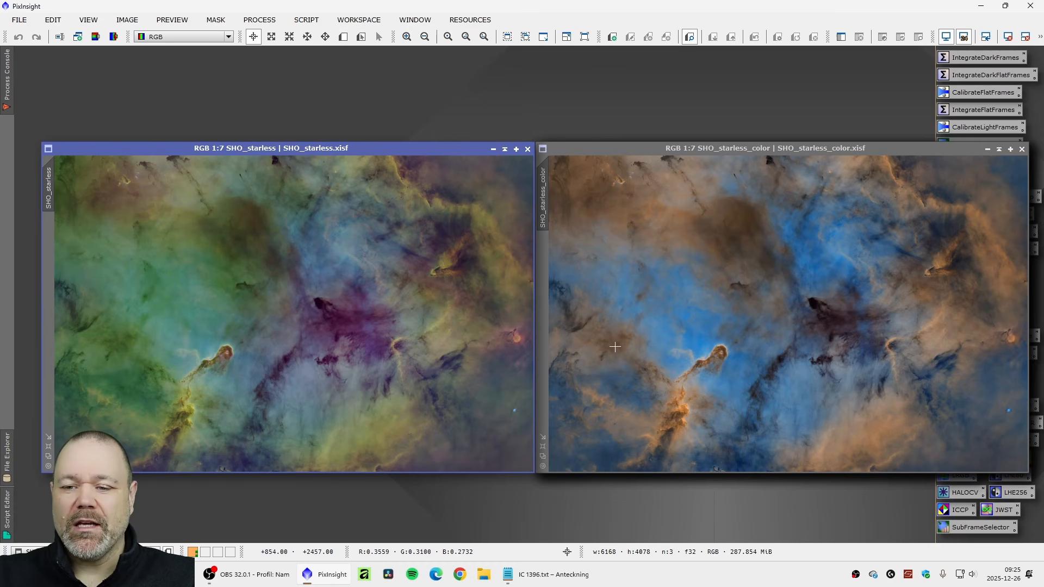
pyautogui.moveTo(821, 150); pyautogui.dragTo(328, 150)
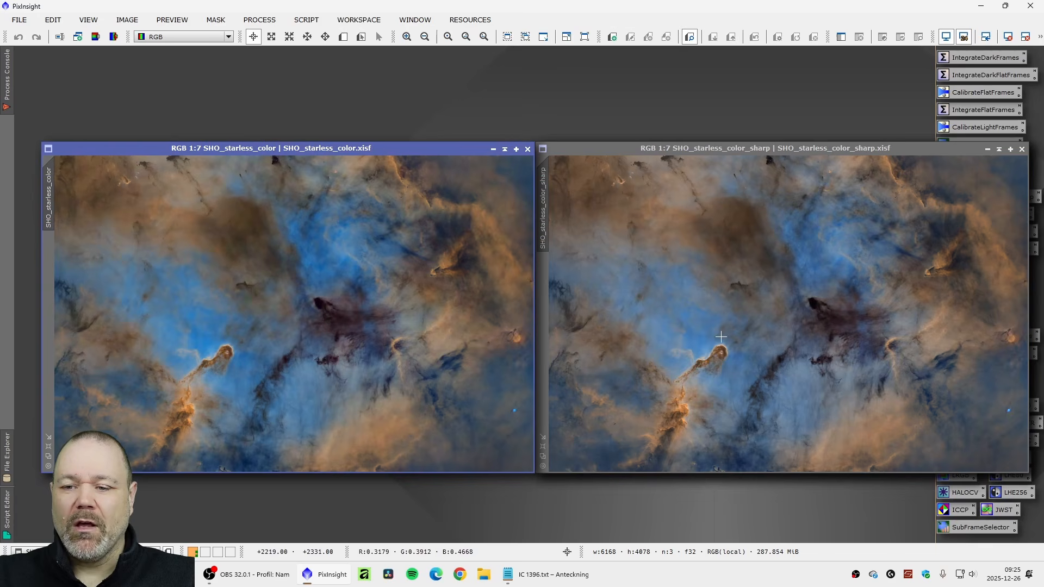
# Compare the trunk head in SHO_starless_color_sharp and SHO_starless_color at a matching 2:1 view, and return both images to 1:7
pyautogui.scroll(7, 701, 345)
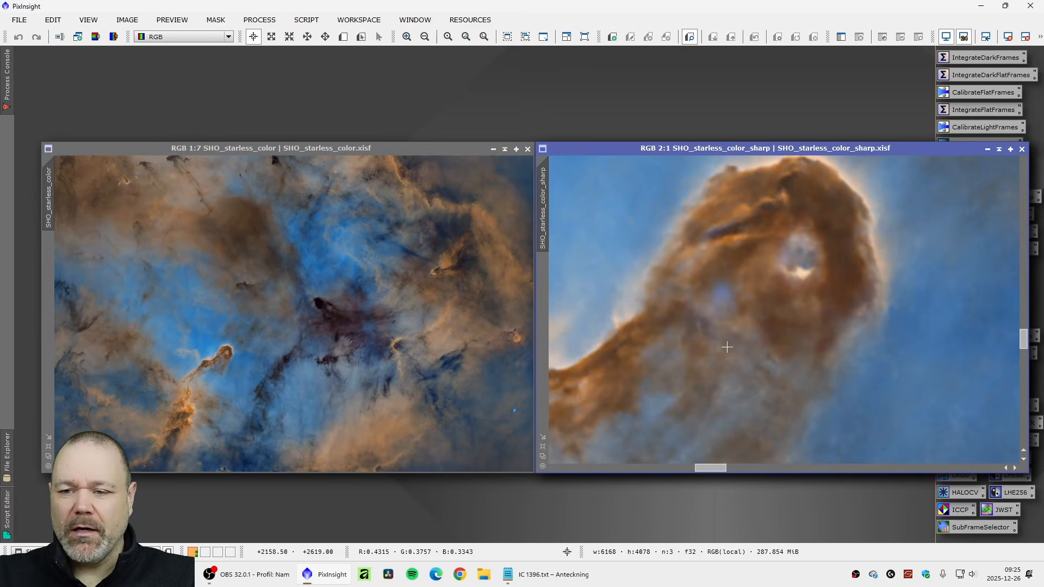
pyautogui.scroll(-1, 673, 323)
pyautogui.scroll(1, 645, 272)
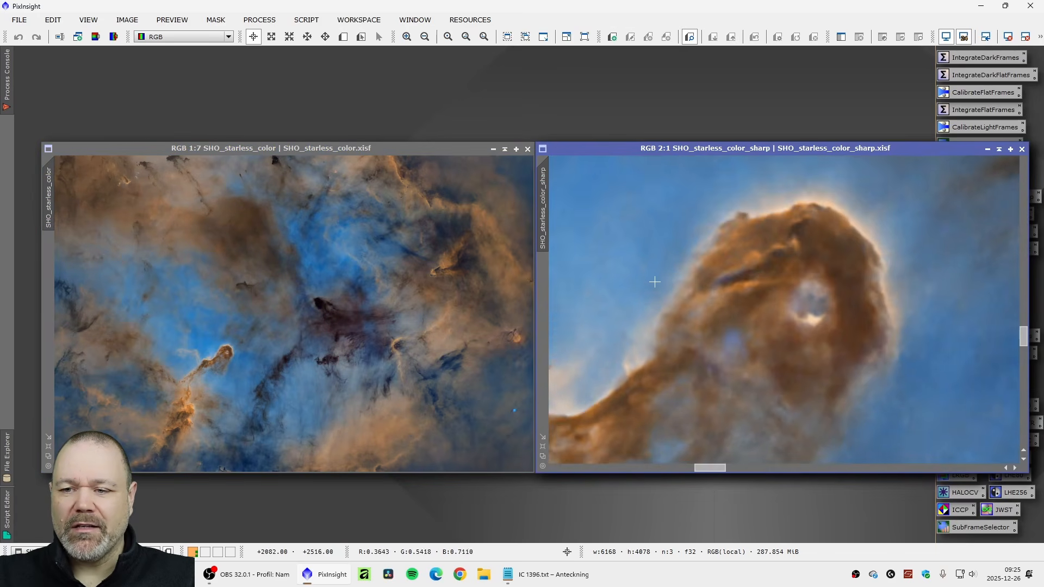
pyautogui.moveTo(543, 239); pyautogui.dragTo(50, 223)
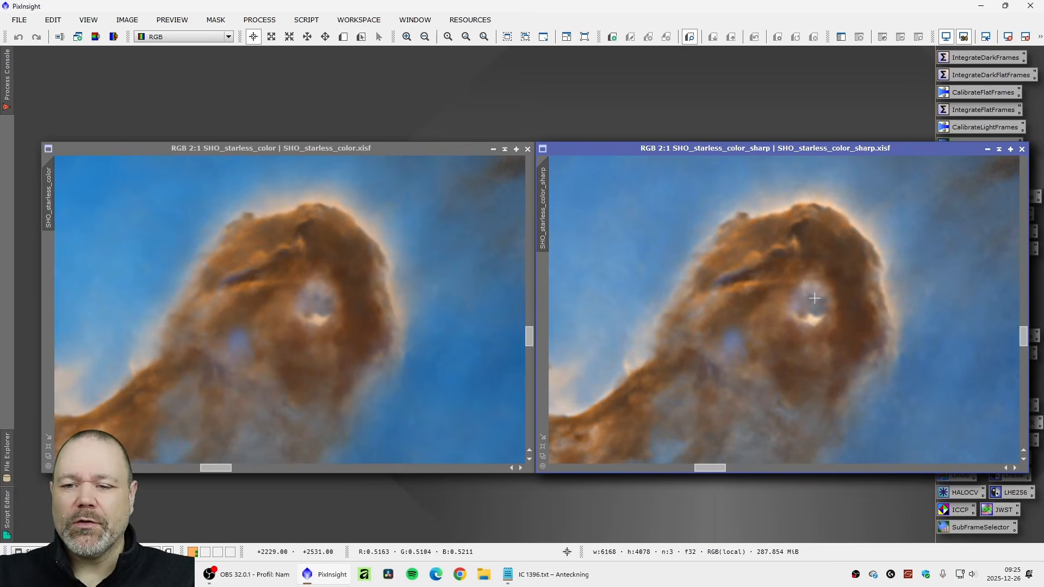
pyautogui.scroll(-8, 814, 298)
pyautogui.scroll(-2, 401, 306)
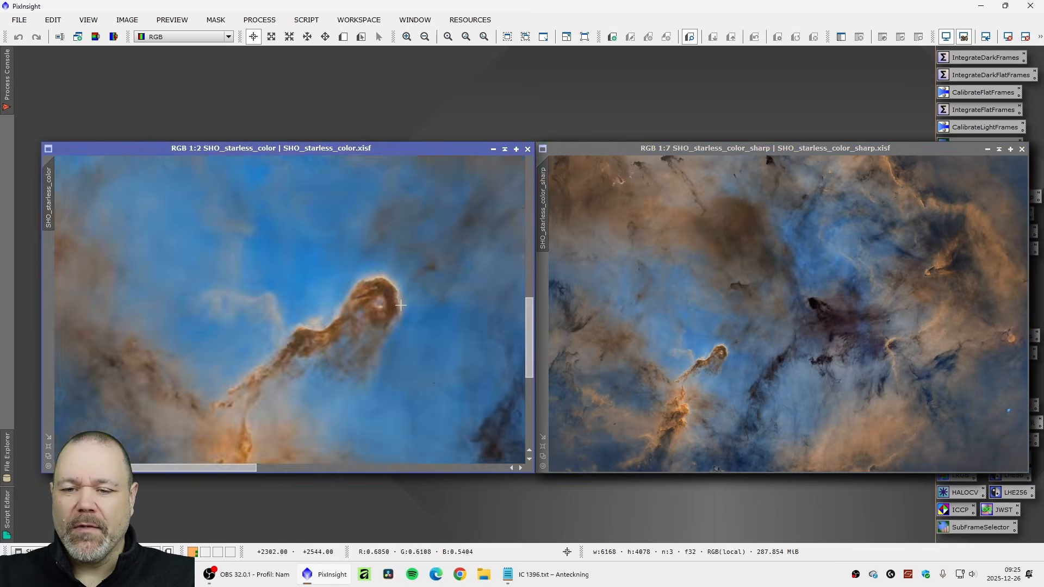
pyautogui.scroll(-5, 401, 305)
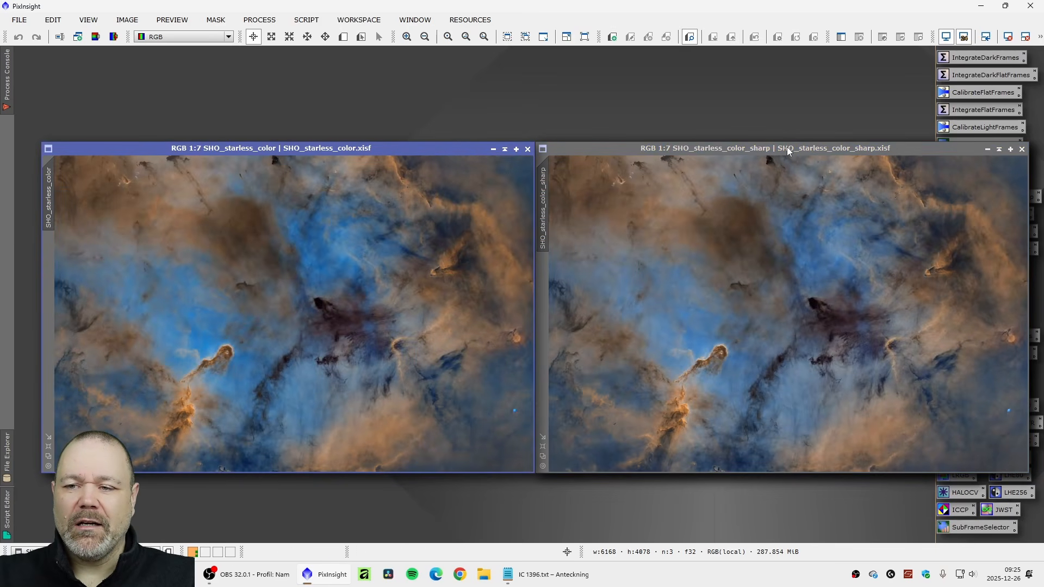
# Compare SHO_starless_color_sharp with its noise version, and the noise version with SHO_starless_color_sharp_noise_slum, side by side
pyautogui.moveTo(787, 146); pyautogui.dragTo(293, 147)
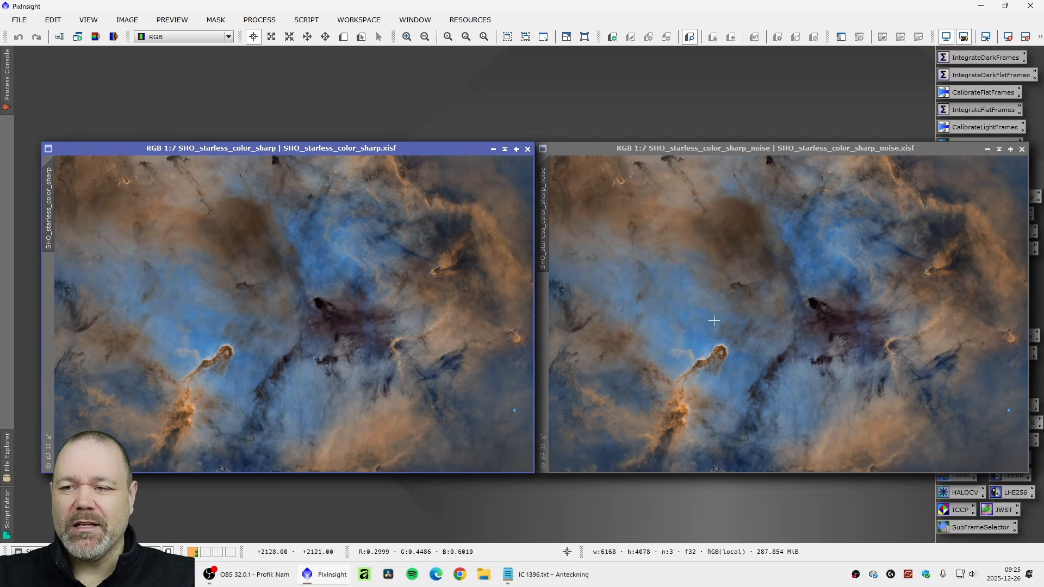
pyautogui.moveTo(799, 147); pyautogui.dragTo(305, 150)
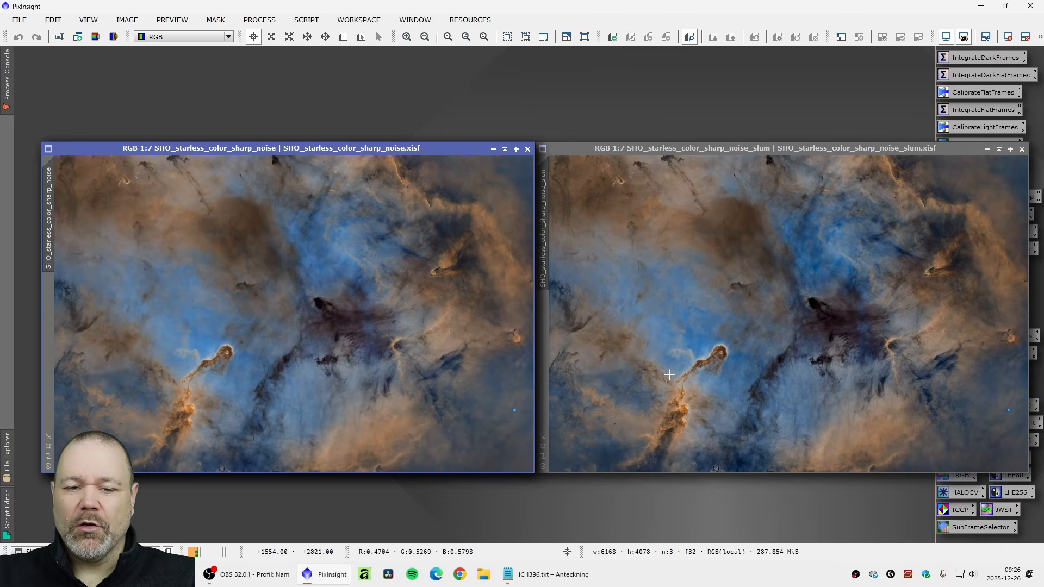
# Show the orange pillar at the trunk's base at 1:1 in SHO_starless_color_sharp_noise_slum and match that view in SHO_starless_color_sharp_noise
pyautogui.scroll(6, 718, 364)
pyautogui.moveTo(1023, 350); pyautogui.dragTo(1023, 381)
pyautogui.moveTo(701, 468); pyautogui.dragTo(672, 476)
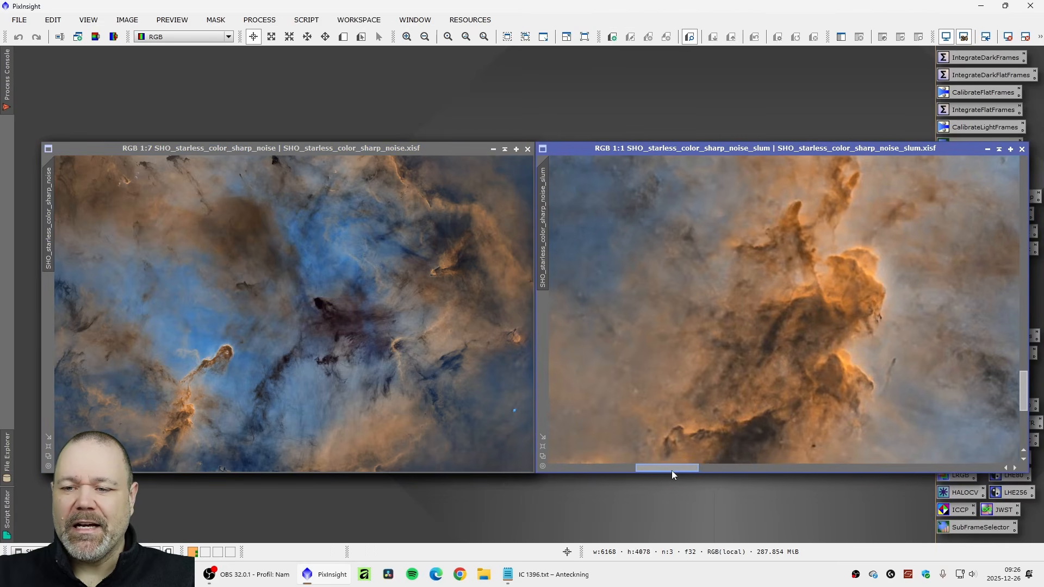
pyautogui.moveTo(546, 219); pyautogui.dragTo(49, 212)
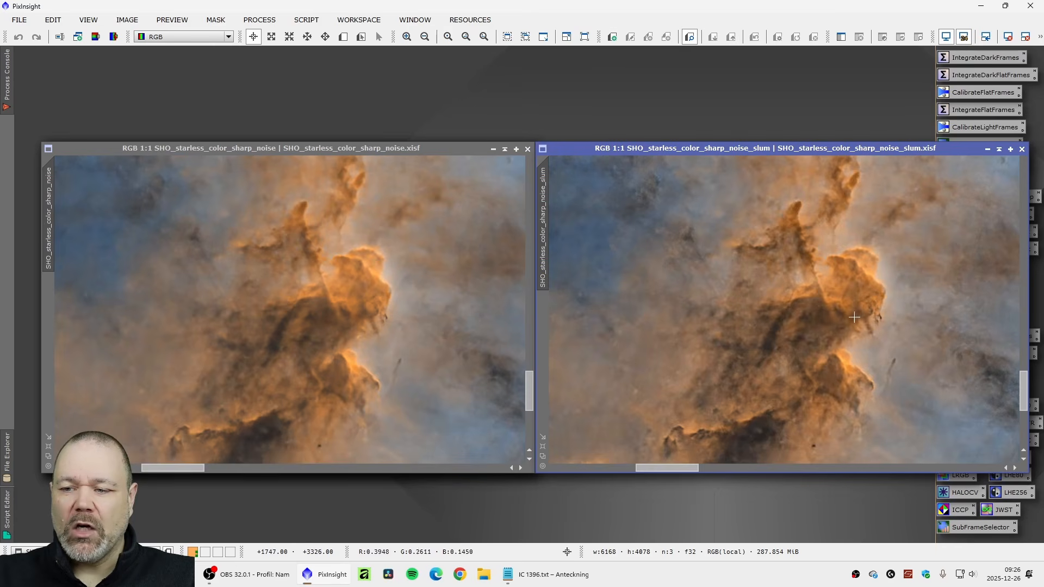
# Return both noise versions to 1:7, and compare SHO_starless_color_sharp_noise_slum side by side with SHO_starless_color_sharp_noise_slum_color
pyautogui.scroll(-6, 854, 317)
pyautogui.scroll(-1, 411, 337)
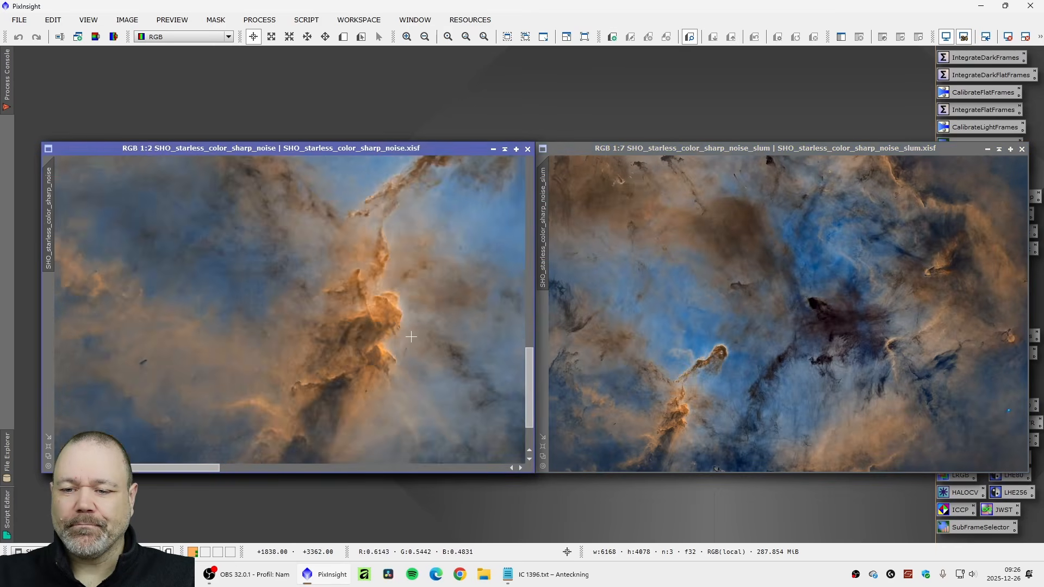
pyautogui.scroll(-5, 411, 337)
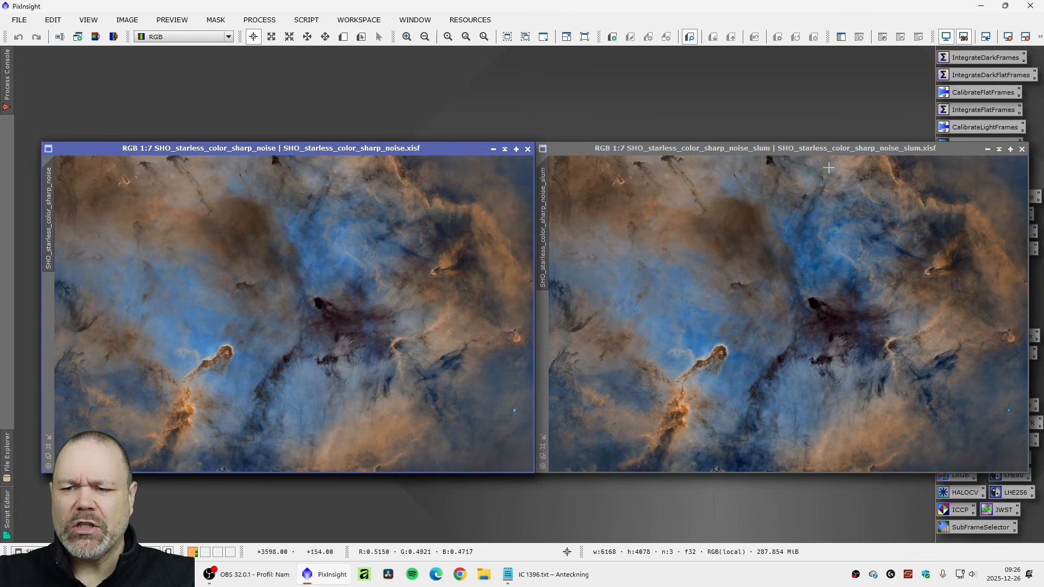
pyautogui.moveTo(824, 152); pyautogui.dragTo(330, 152)
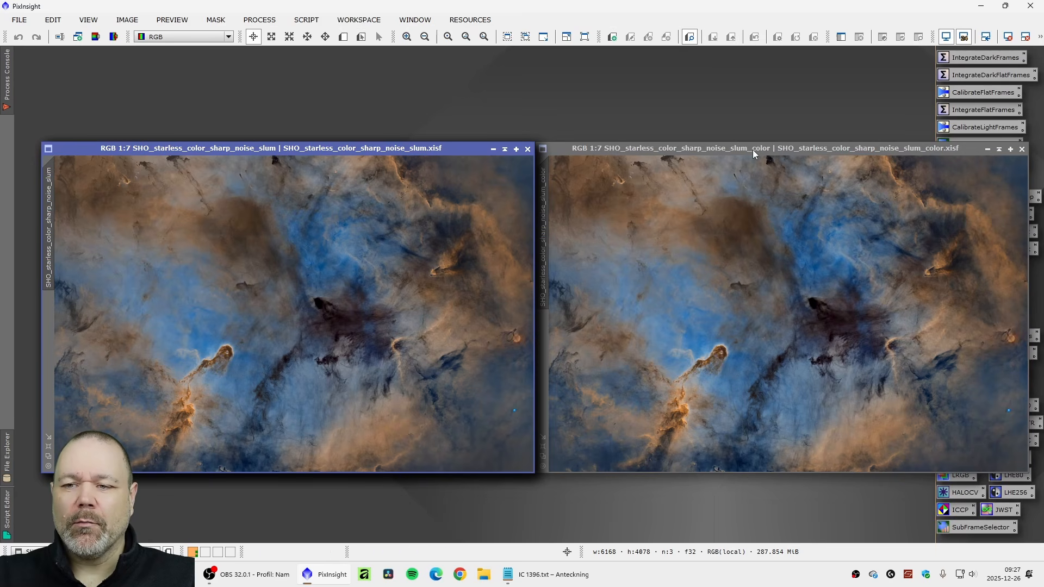
pyautogui.moveTo(760, 153); pyautogui.dragTo(509, 182)
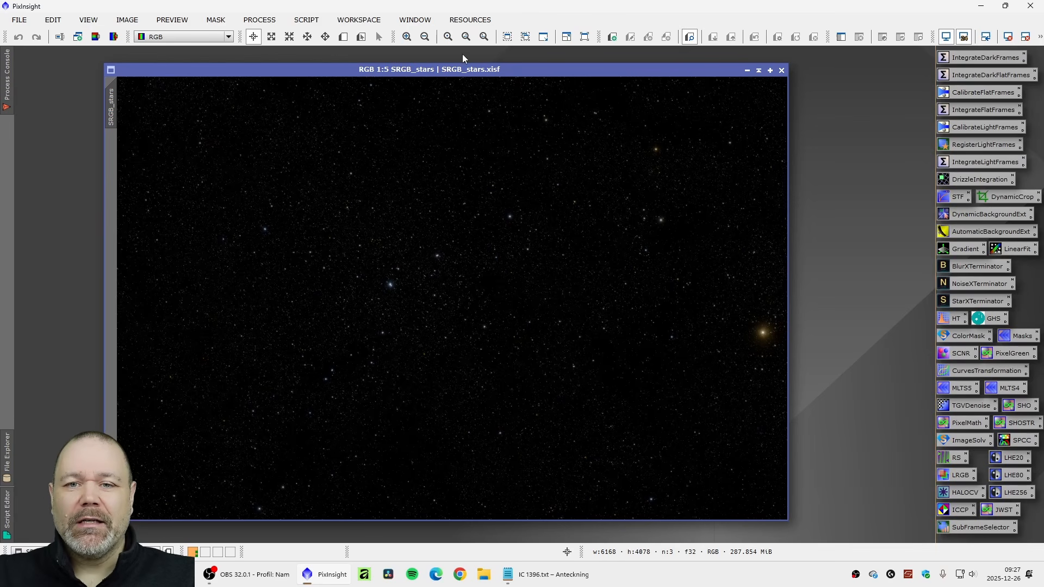
# Reposition the SRGB_stars image and show where the ImageSolver astrometry script is found
pyautogui.moveTo(465, 76); pyautogui.dragTo(388, 72)
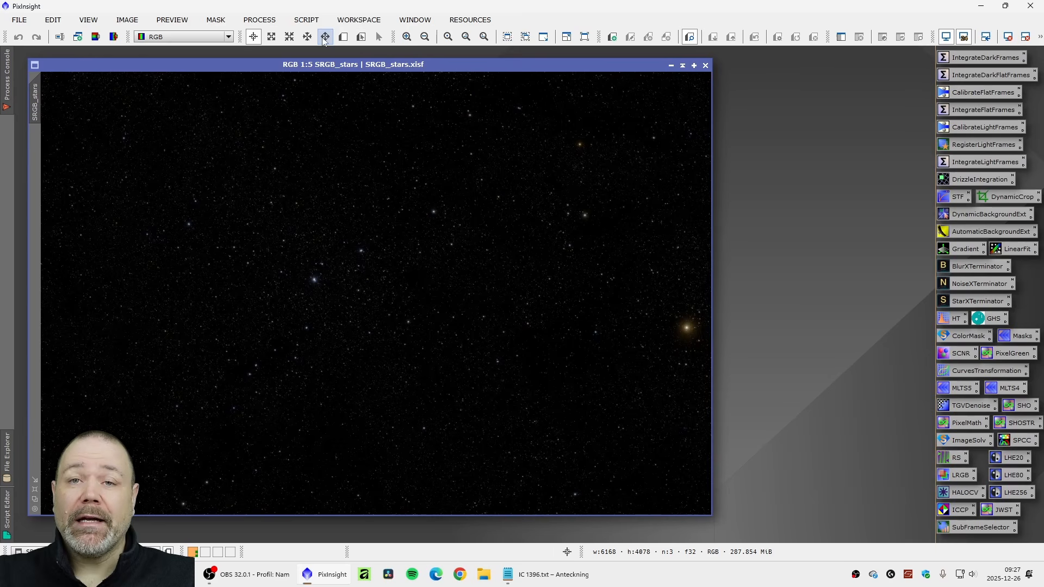
pyautogui.click(306, 19)
pyautogui.moveTo(347, 40)
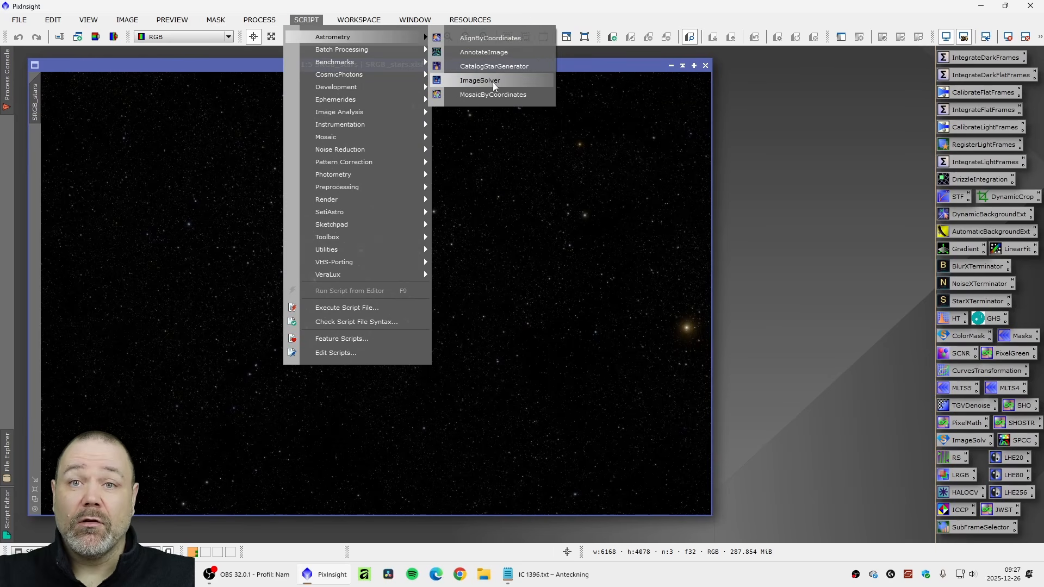
pyautogui.click(248, 67)
pyautogui.moveTo(279, 67); pyautogui.dragTo(295, 66)
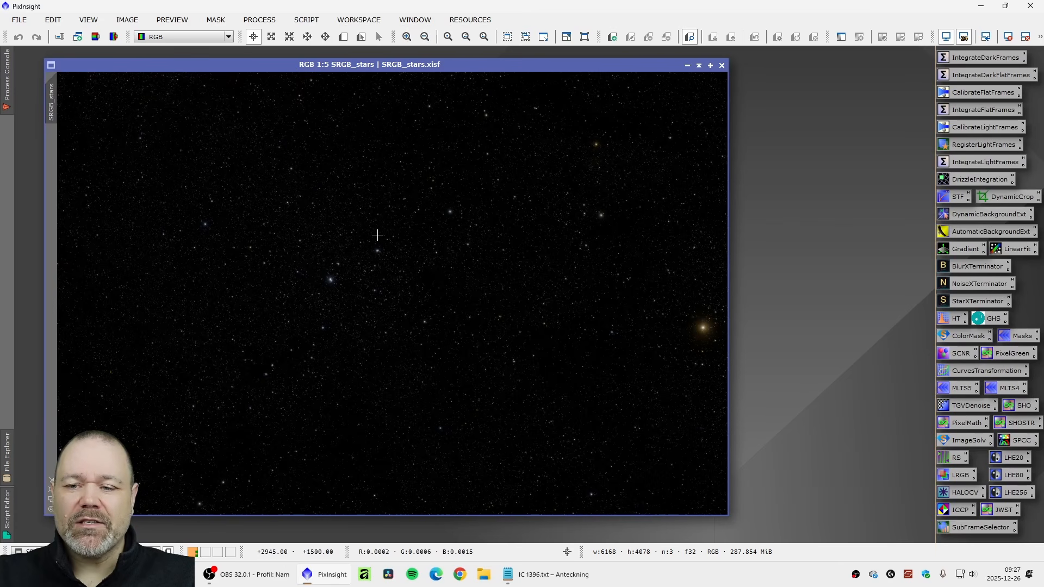
# Review the SpectrophotometricColorCalibration settings for SRGB_stars, close them without applying, and inspect the star colors up close
pyautogui.doubleClick(1021, 440)
pyautogui.moveTo(740, 107); pyautogui.dragTo(731, 117)
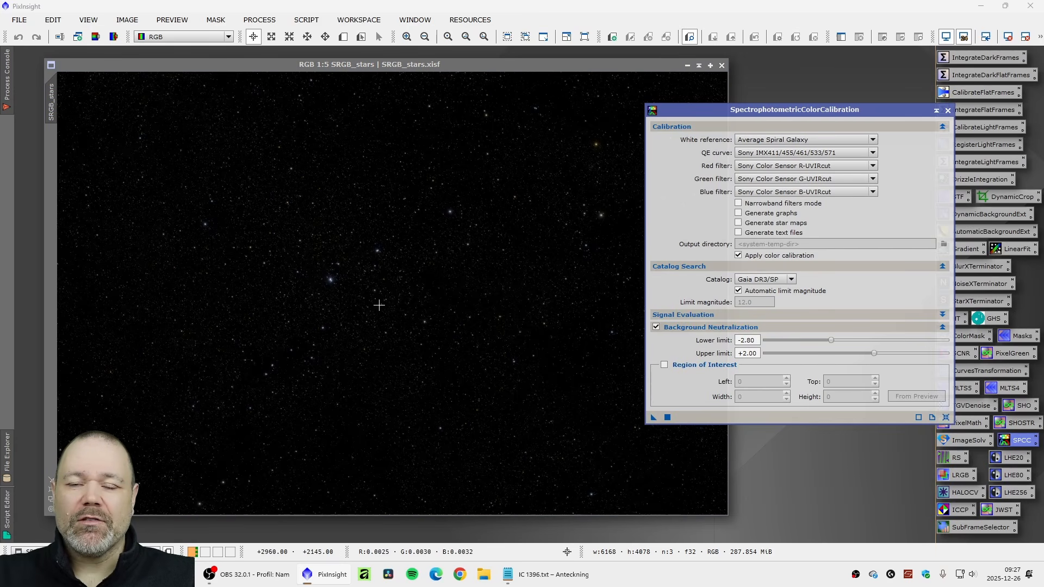
pyautogui.click(948, 110)
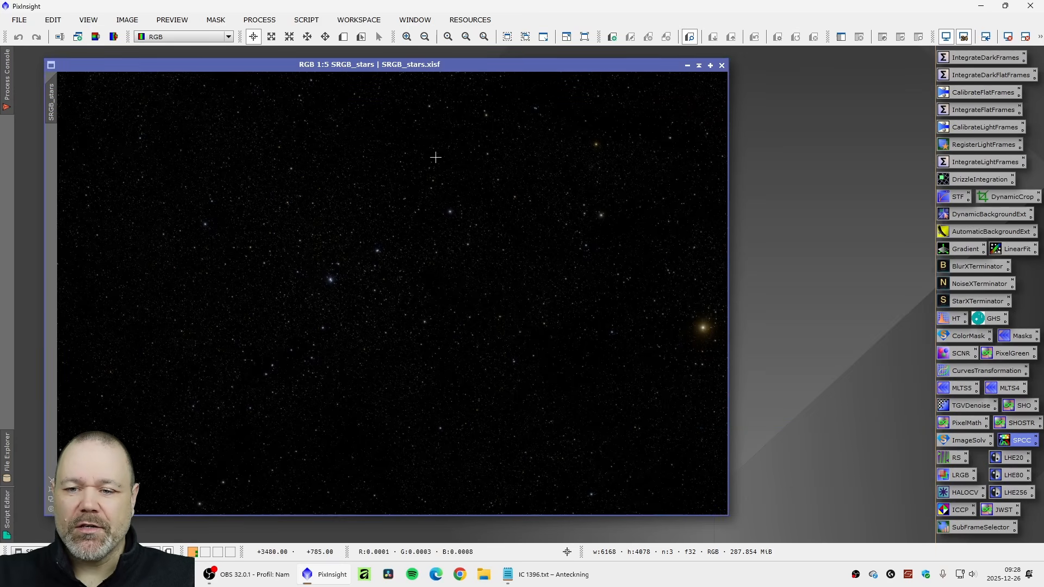
pyautogui.scroll(5, 295, 290)
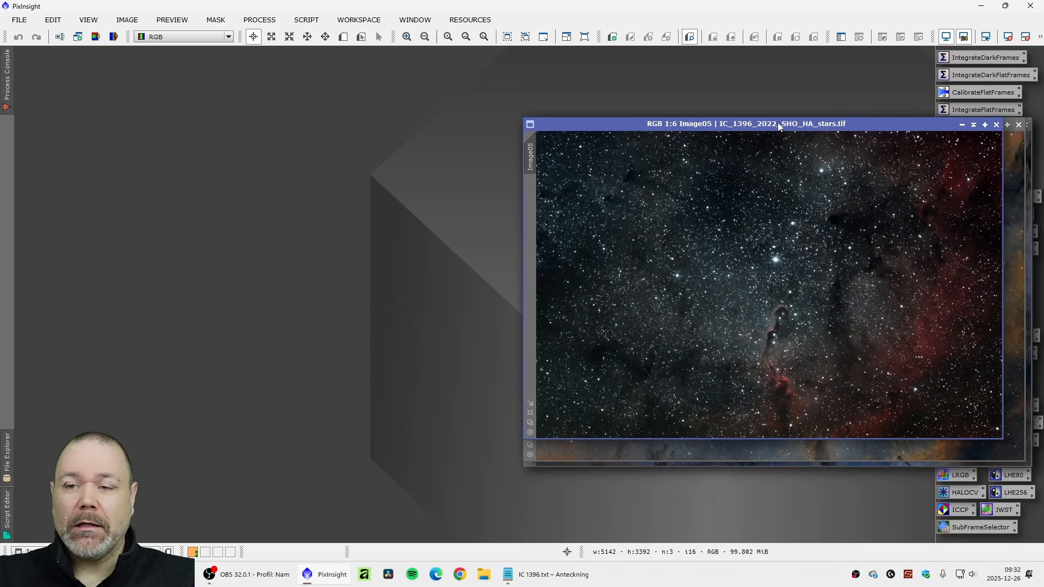
# Compare the IC 1396 versions side by side in order: 2022 with 2023, 2023 with 2025, and 2025 with SHO_SRGB_stars
pyautogui.moveTo(779, 124); pyautogui.dragTo(292, 127)
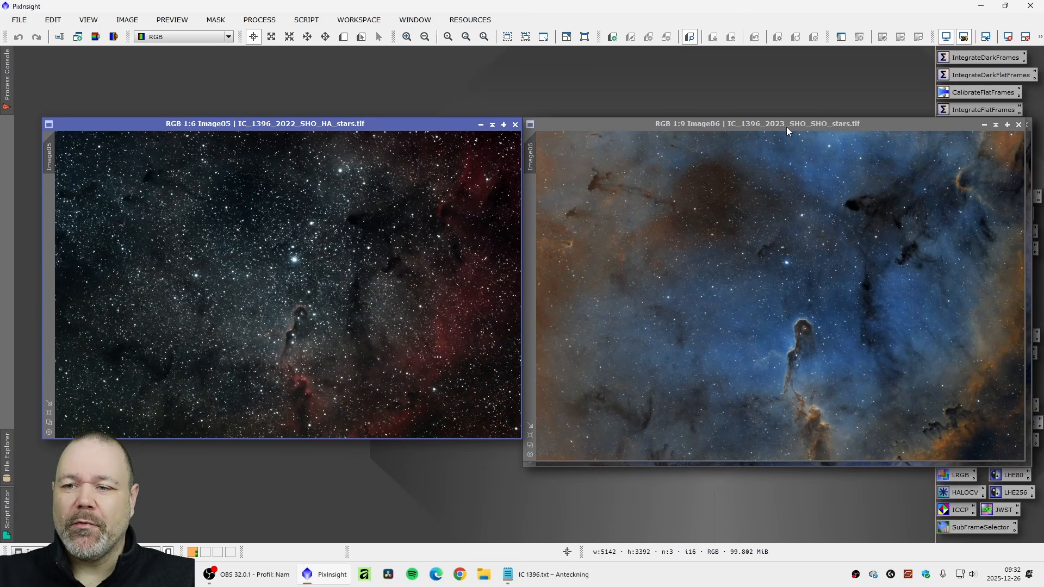
pyautogui.moveTo(781, 127); pyautogui.dragTo(276, 127)
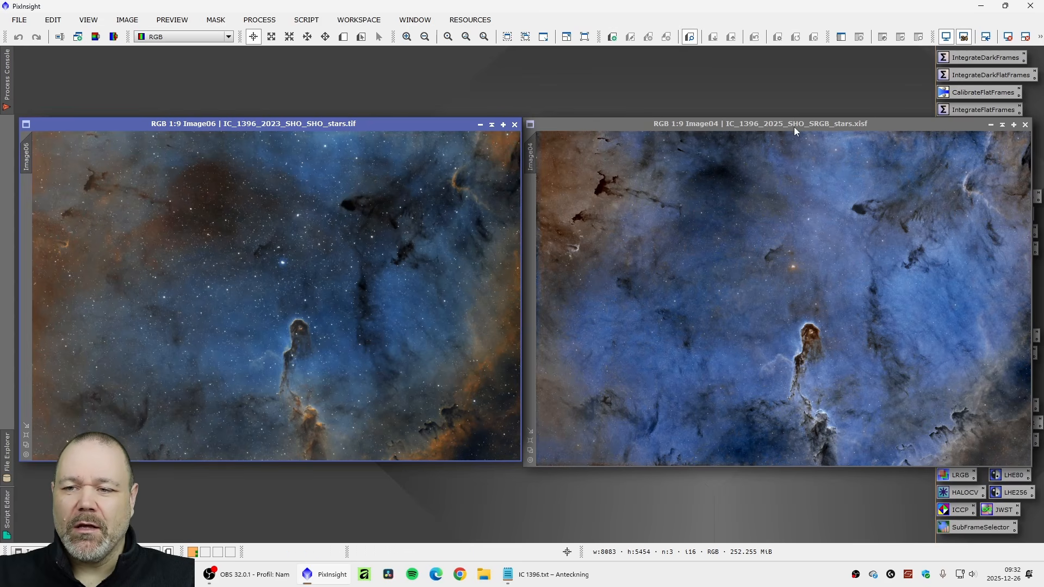
pyautogui.moveTo(793, 126); pyautogui.dragTo(250, 129)
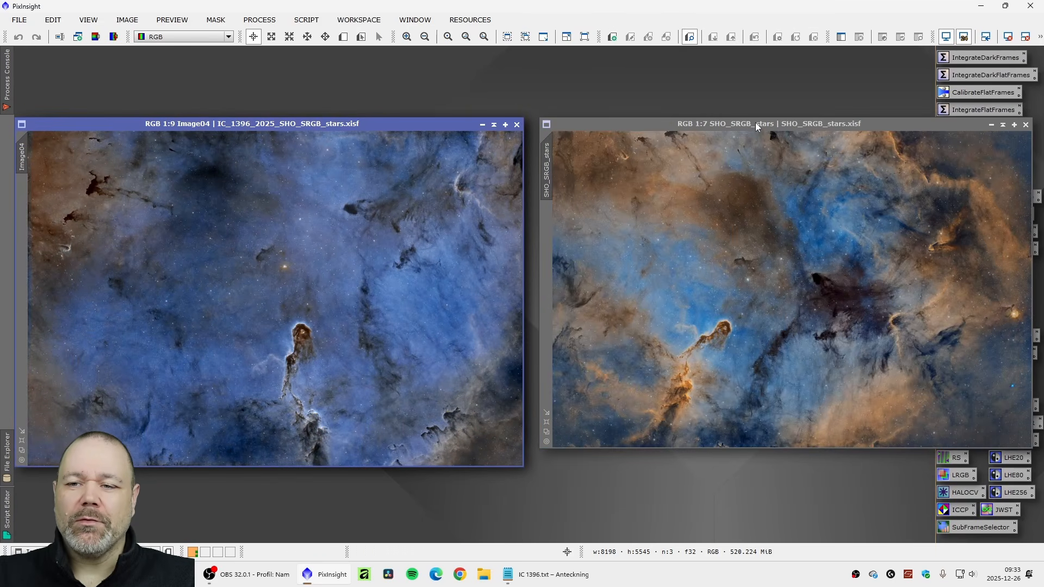
# Close the 2025 and 2023 images and align the 2022 SHO_HA_stars image beside SHO_SRGB_stars for comparison
pyautogui.moveTo(755, 123); pyautogui.dragTo(750, 133)
pyautogui.click(517, 125)
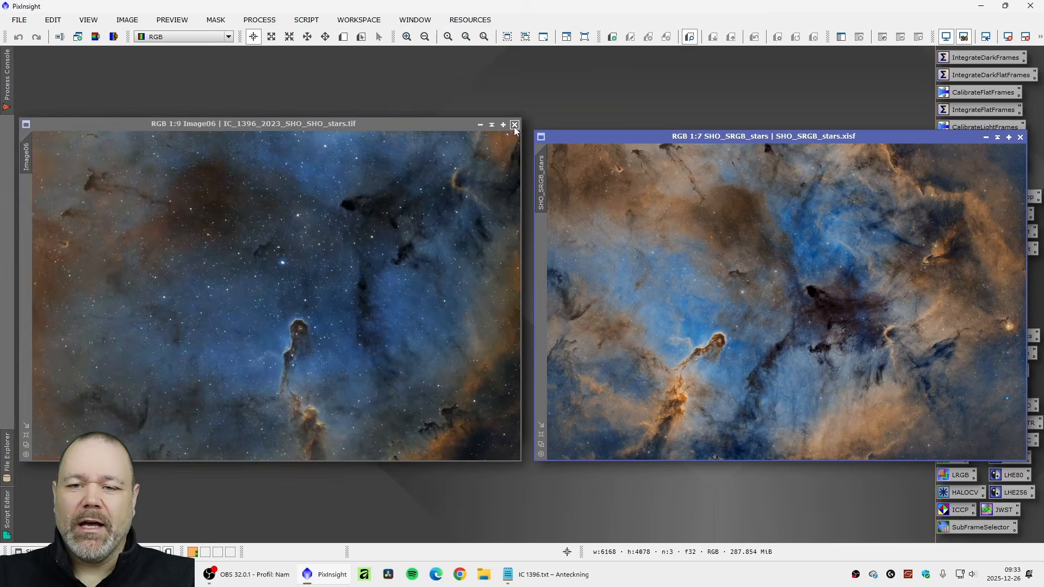
pyautogui.click(515, 125)
pyautogui.moveTo(453, 126); pyautogui.dragTo(464, 139)
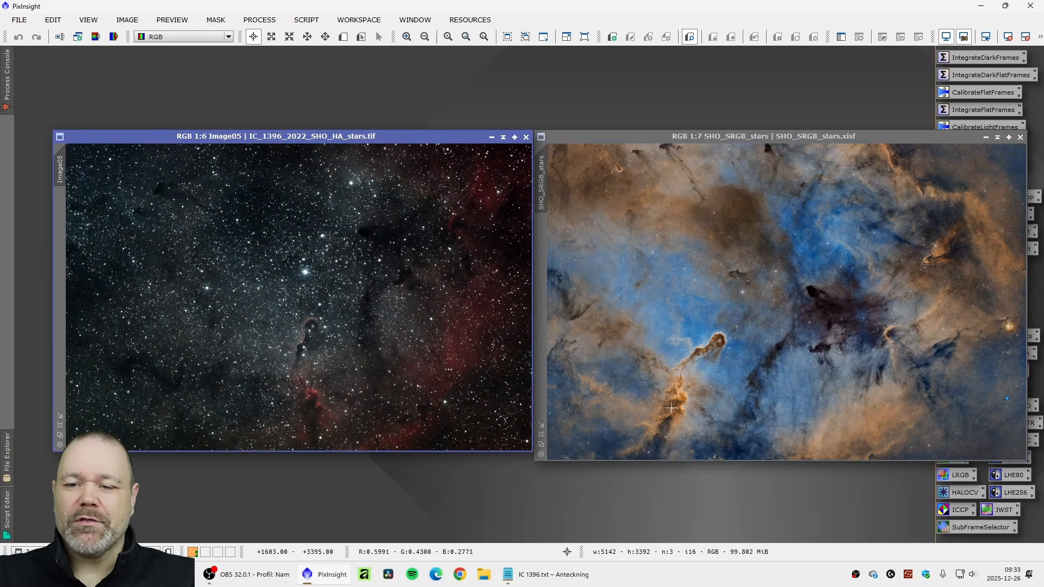